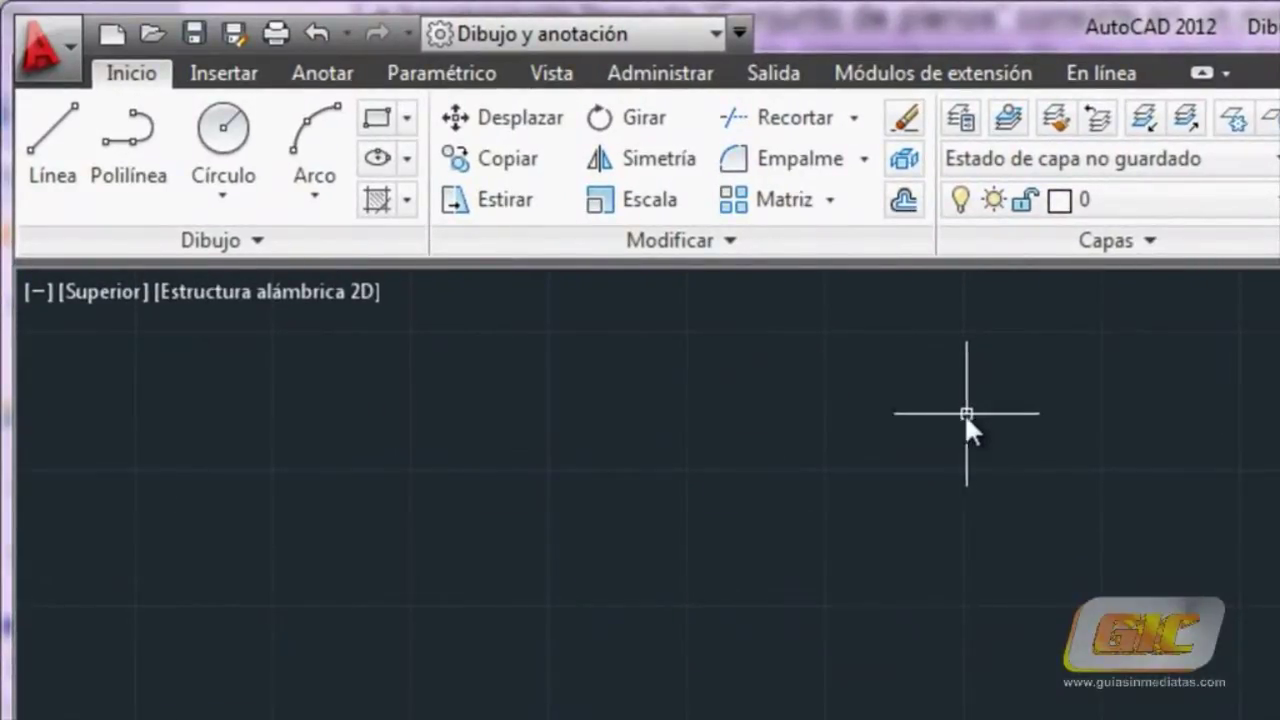
# Start creating a new sheet set based on an example sheet set.
pyautogui.click(74, 86)
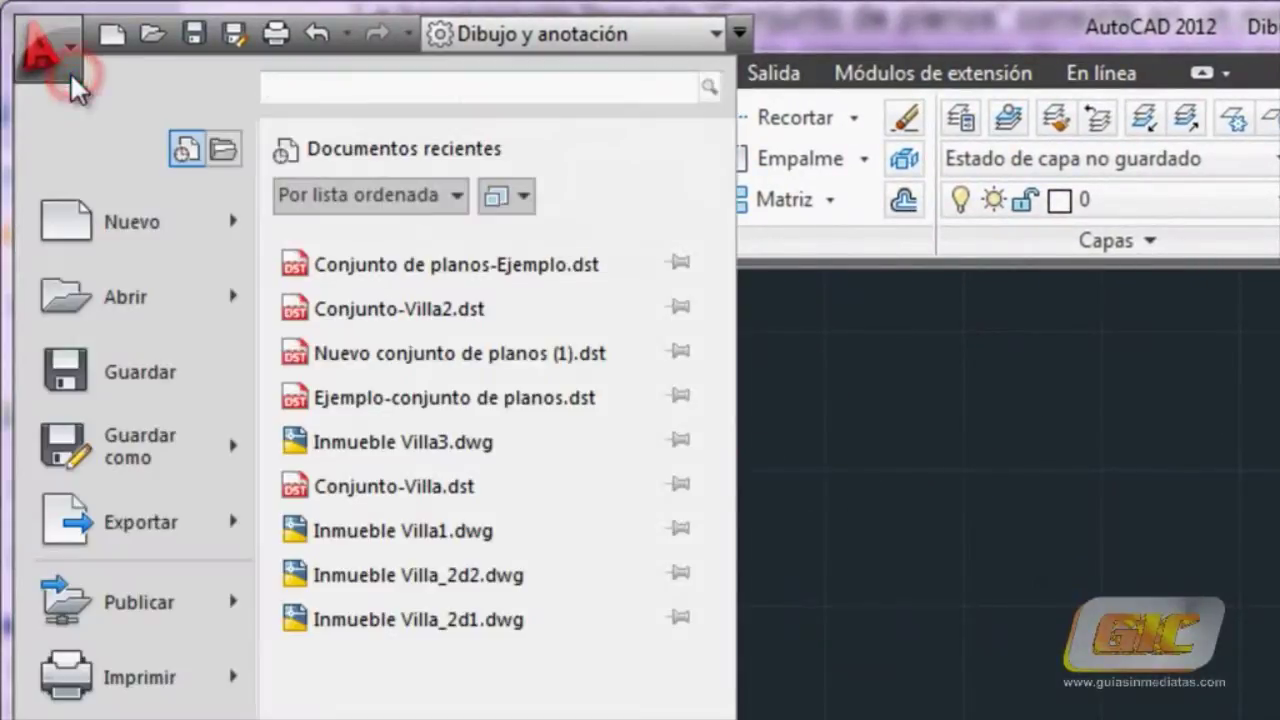
pyautogui.moveTo(100, 228)
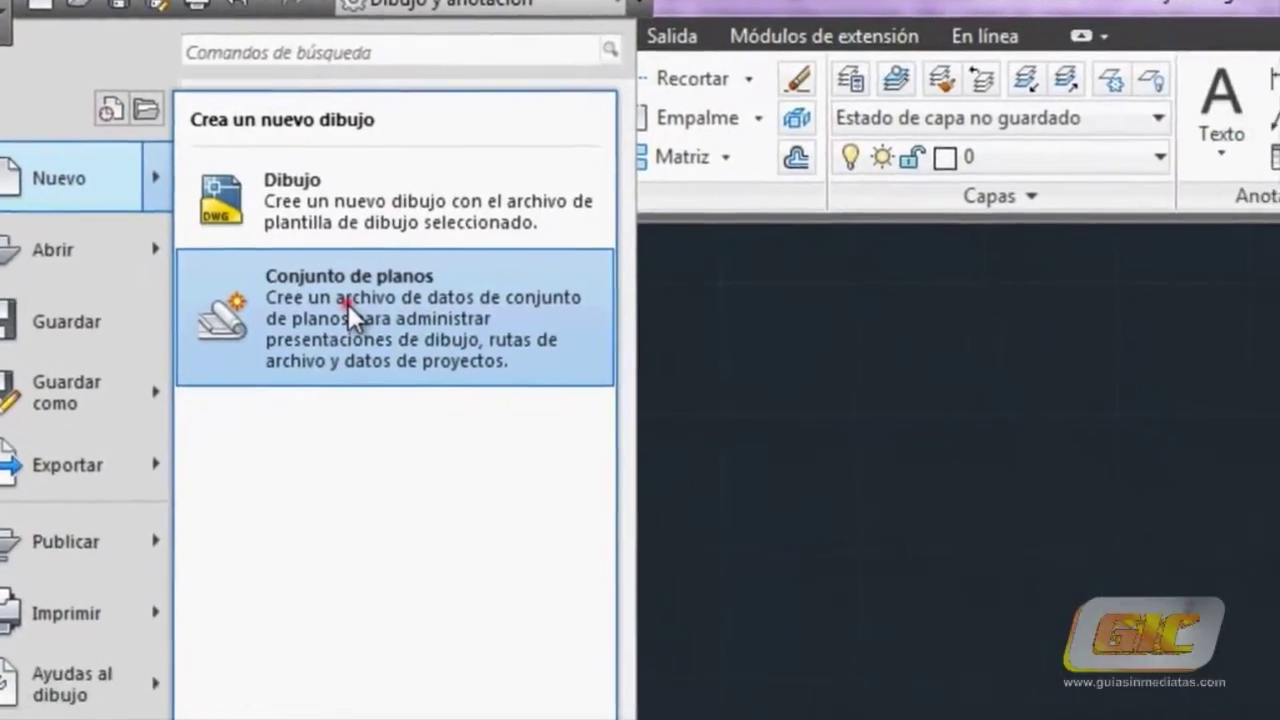
pyautogui.click(433, 351)
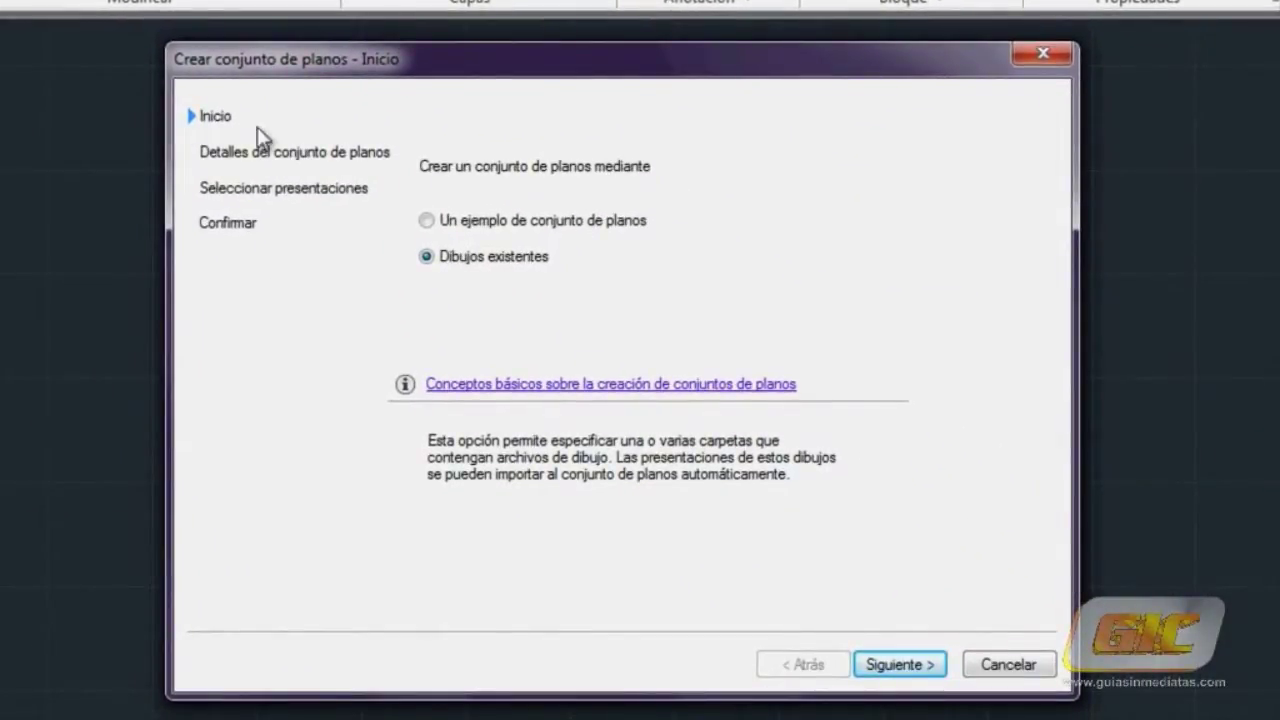
pyautogui.click(426, 220)
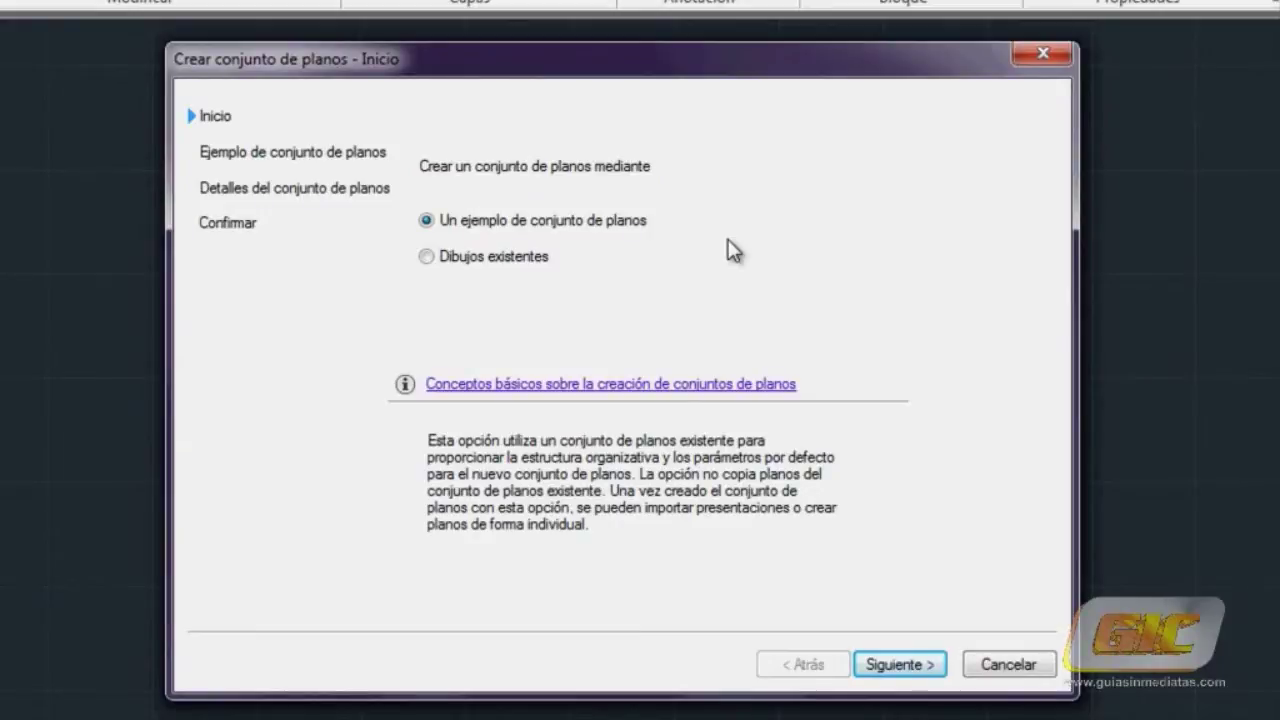
pyautogui.click(880, 664)
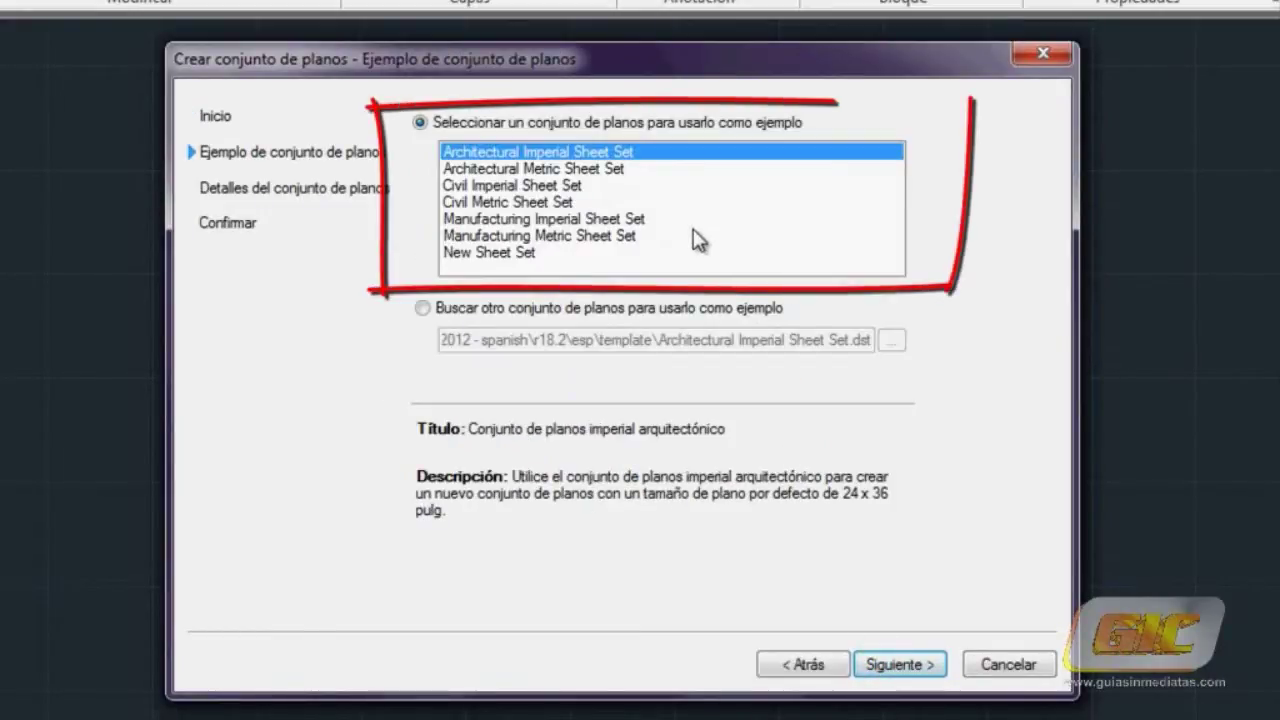
# Review the available example sheet sets and choose Architectural Metric Sheet Set as the basis for the new set.
pyautogui.click(606, 169)
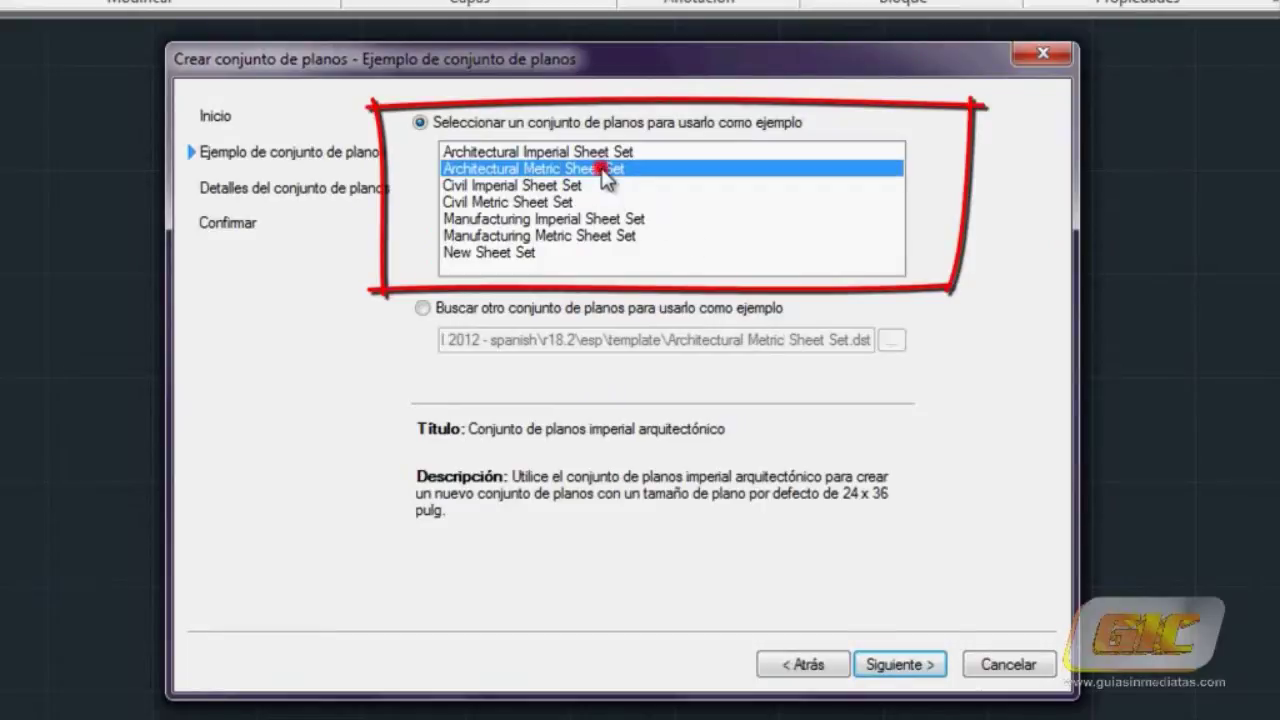
pyautogui.click(533, 186)
pyautogui.click(530, 202)
pyautogui.click(530, 219)
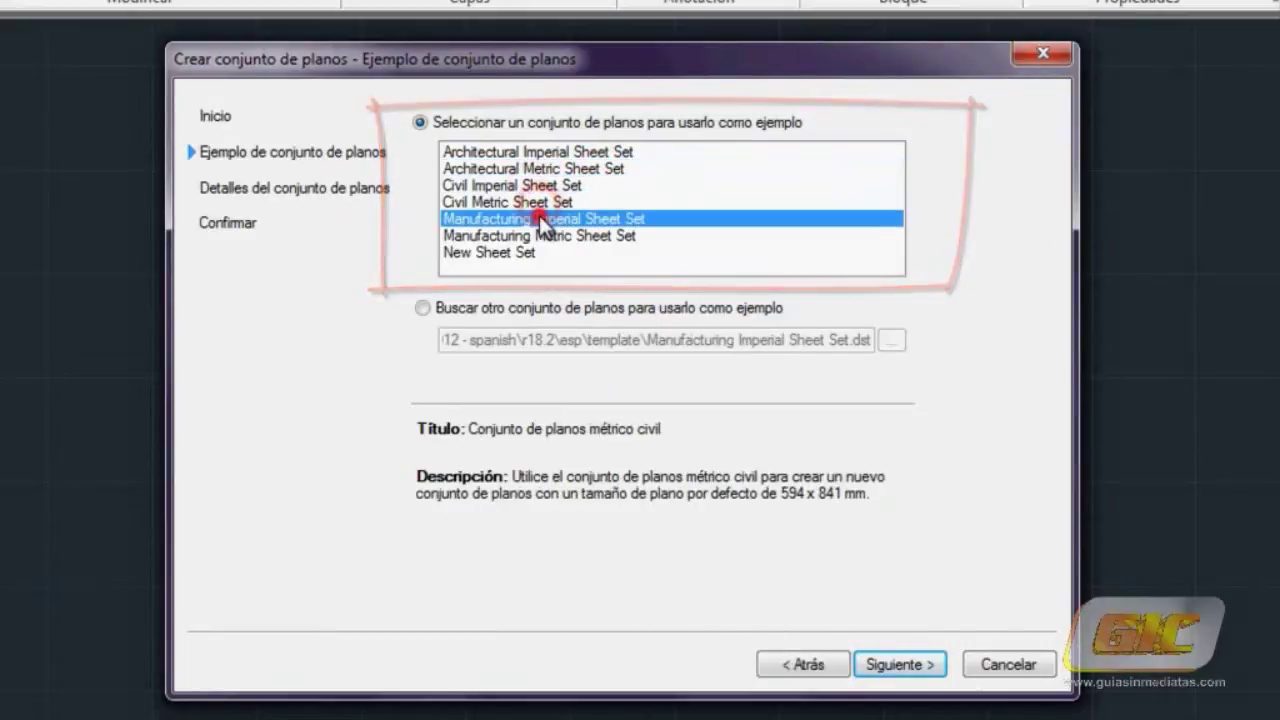
pyautogui.click(531, 235)
pyautogui.click(510, 253)
pyautogui.click(495, 152)
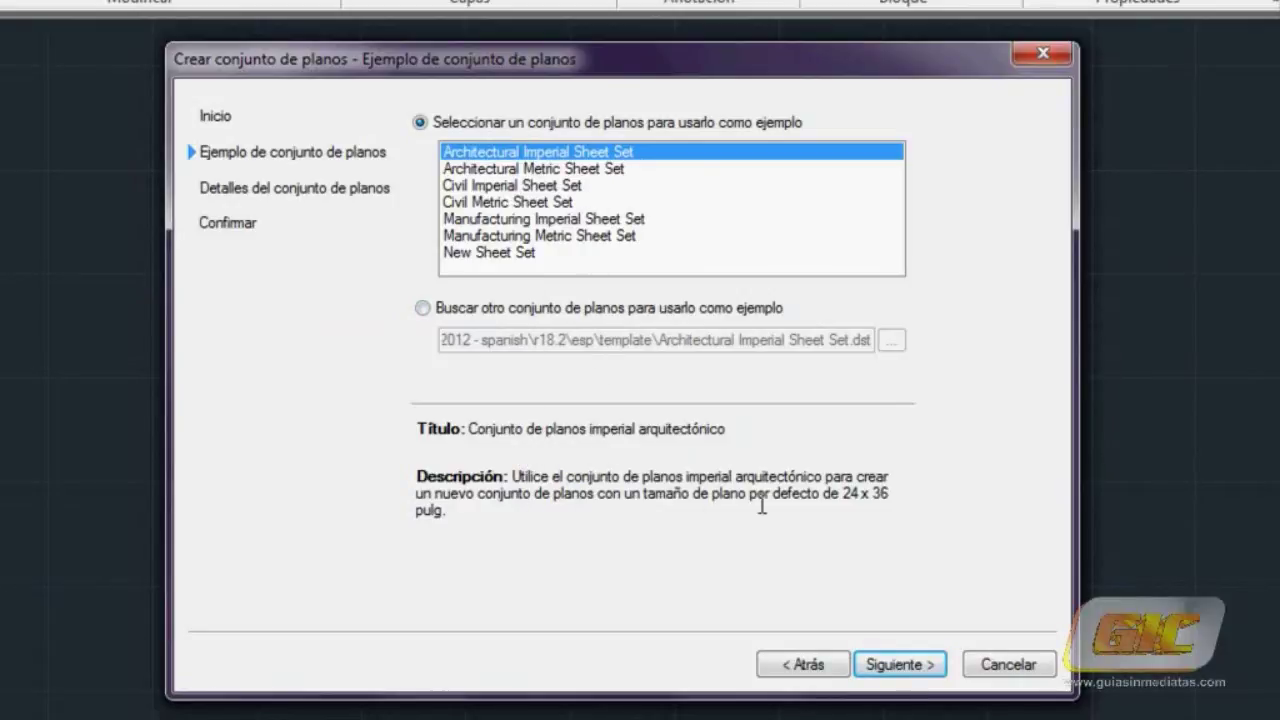
pyautogui.click(560, 170)
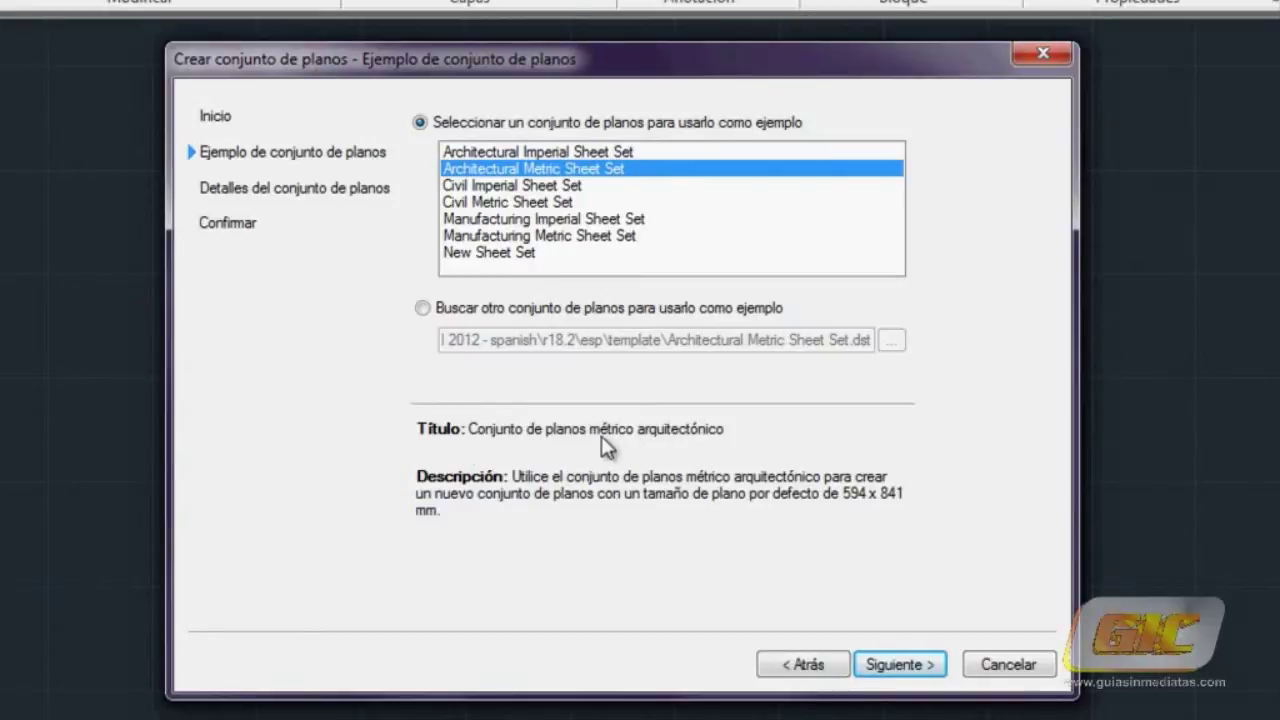
pyautogui.click(890, 666)
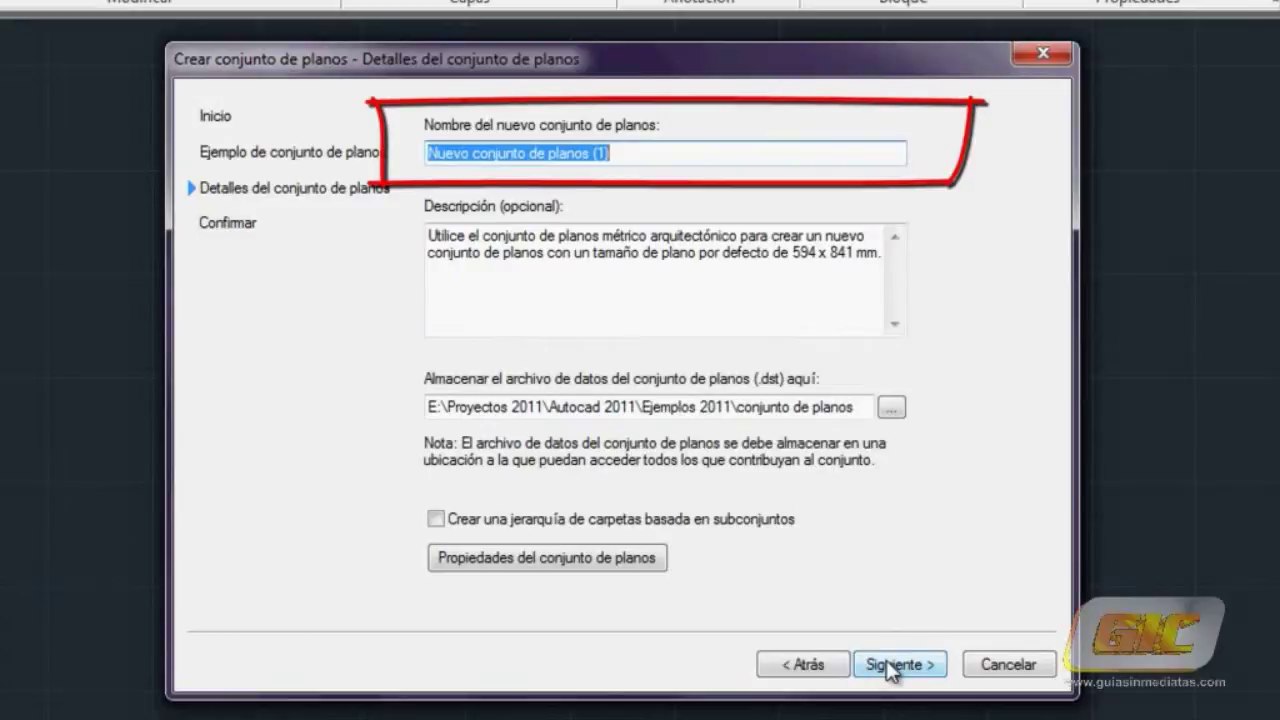
# Name the new sheet set "conjunto de ejemplo", keep its default description and storage folder, and finish creating it.
pyautogui.write('conjunto d')
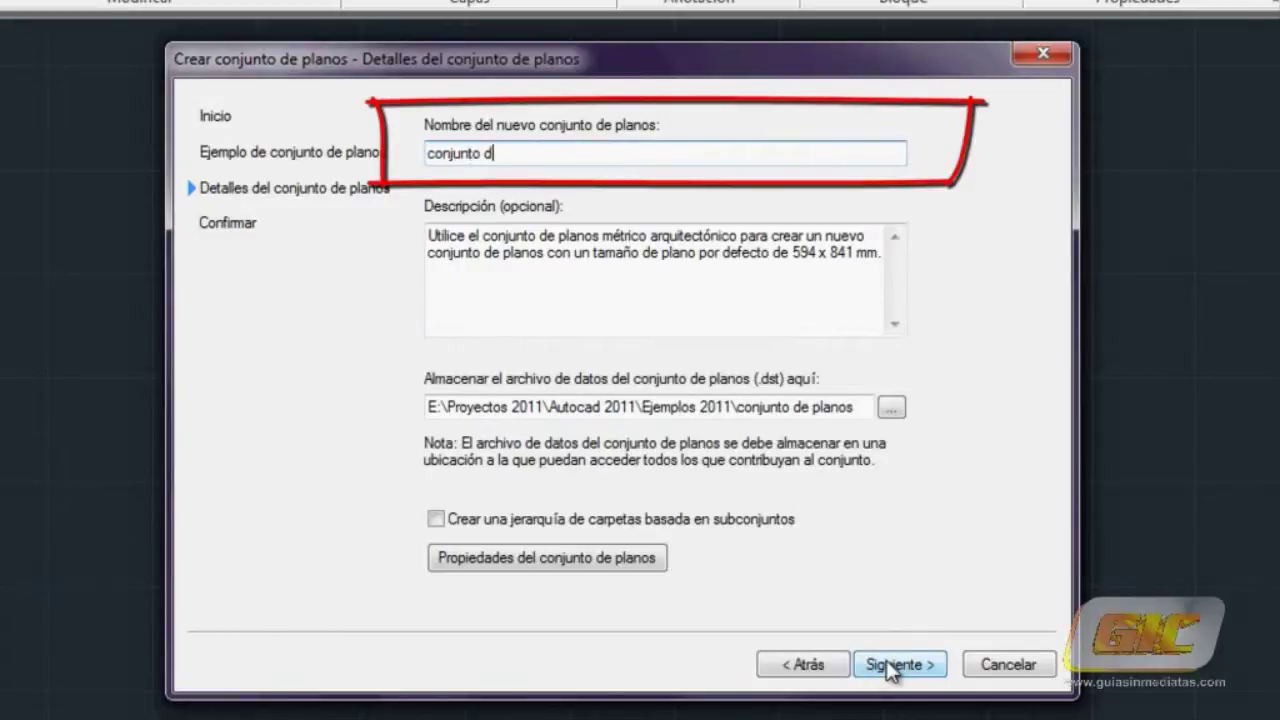
pyautogui.write('e ejemplo')
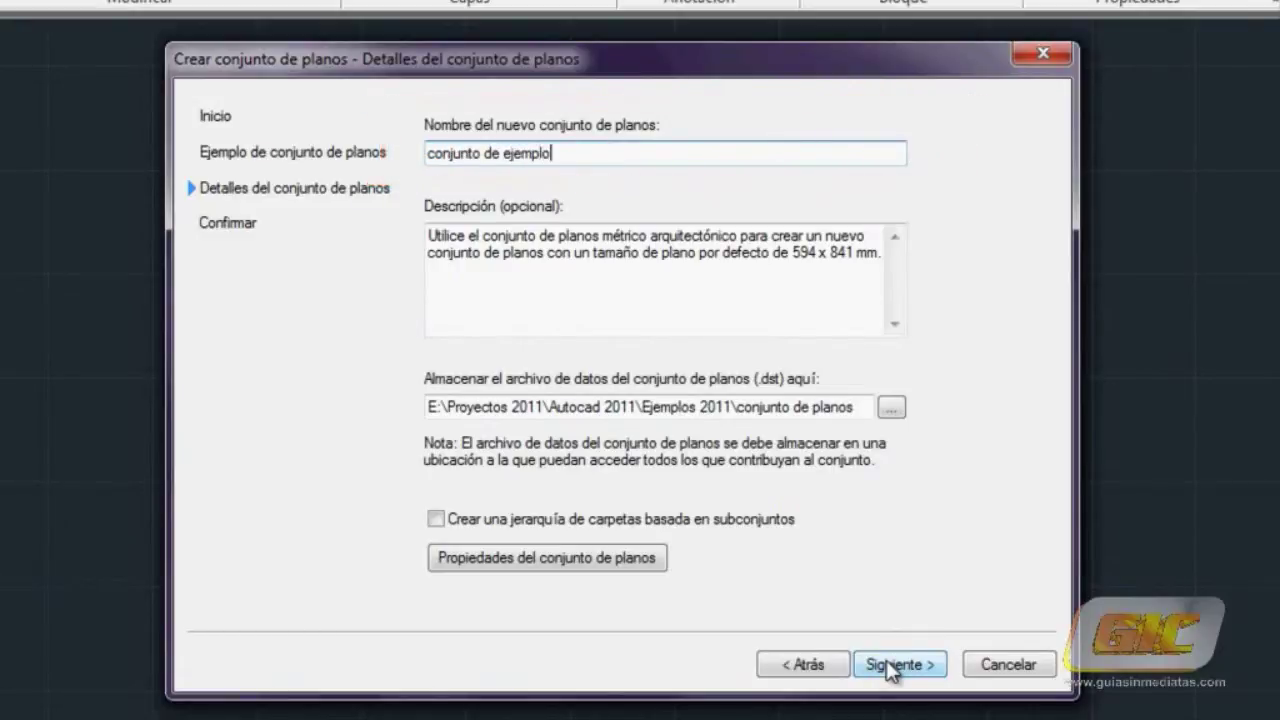
pyautogui.click(740, 278)
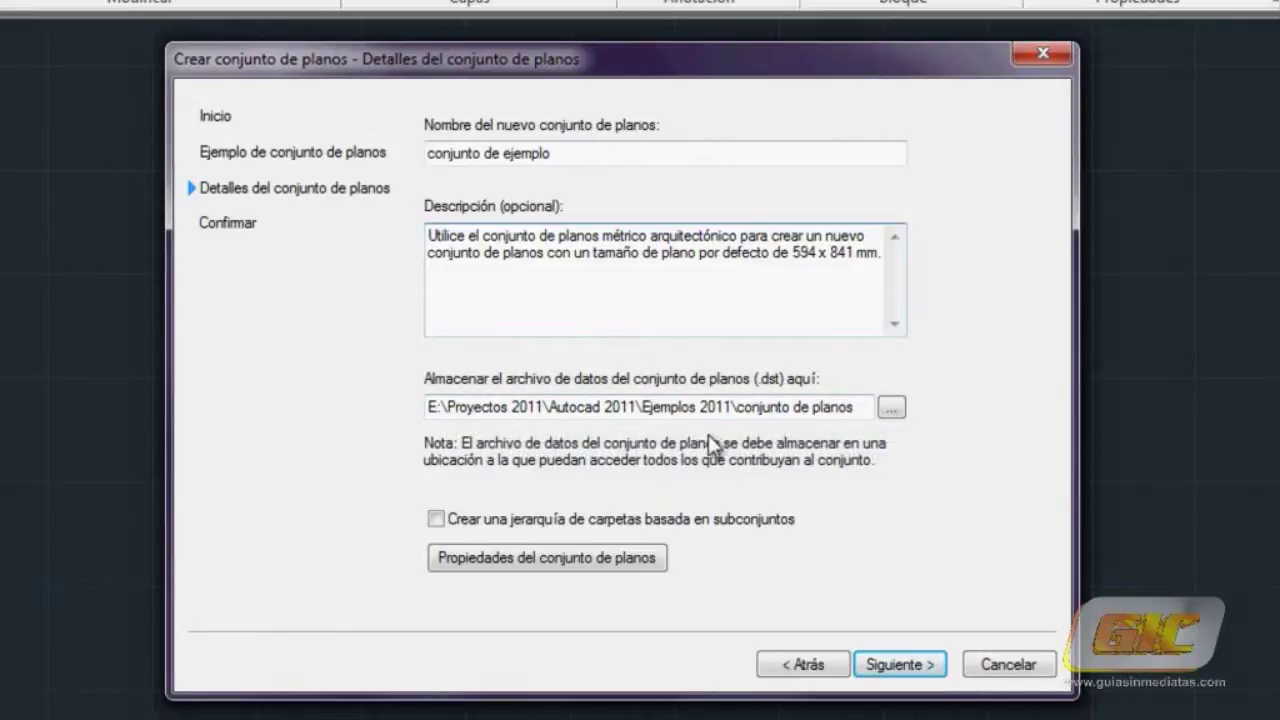
pyautogui.click(910, 667)
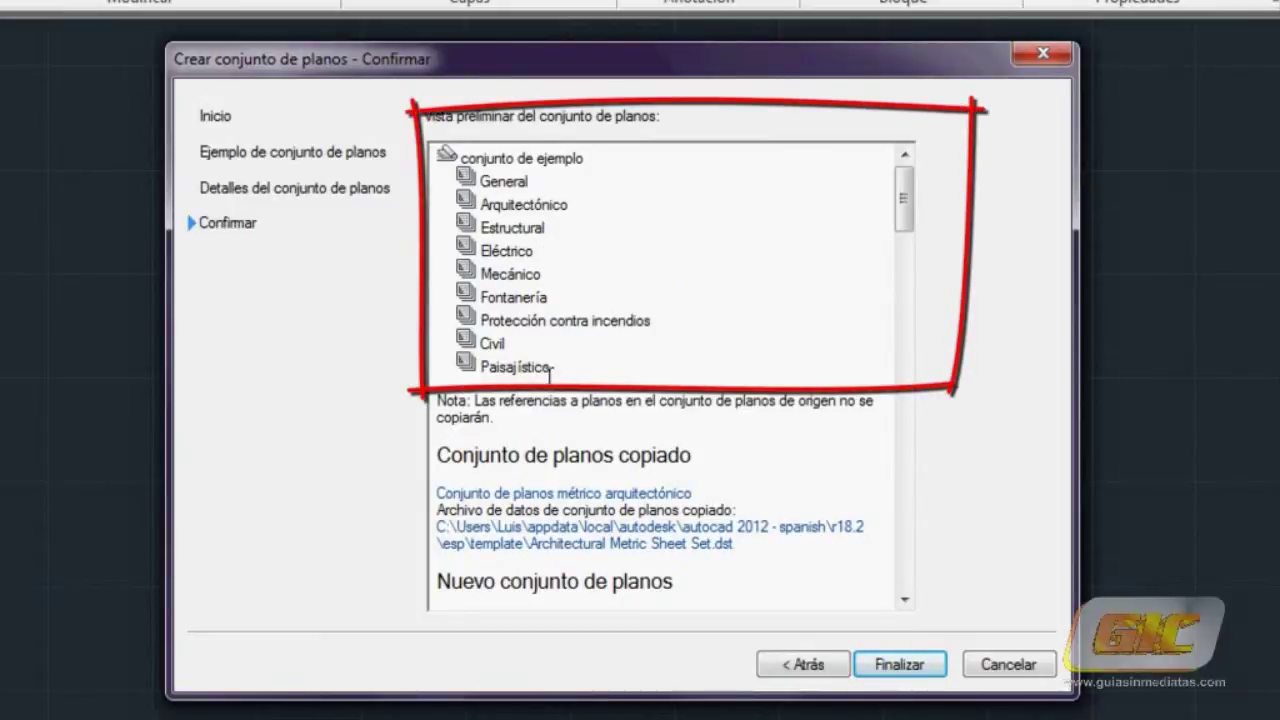
pyautogui.click(899, 665)
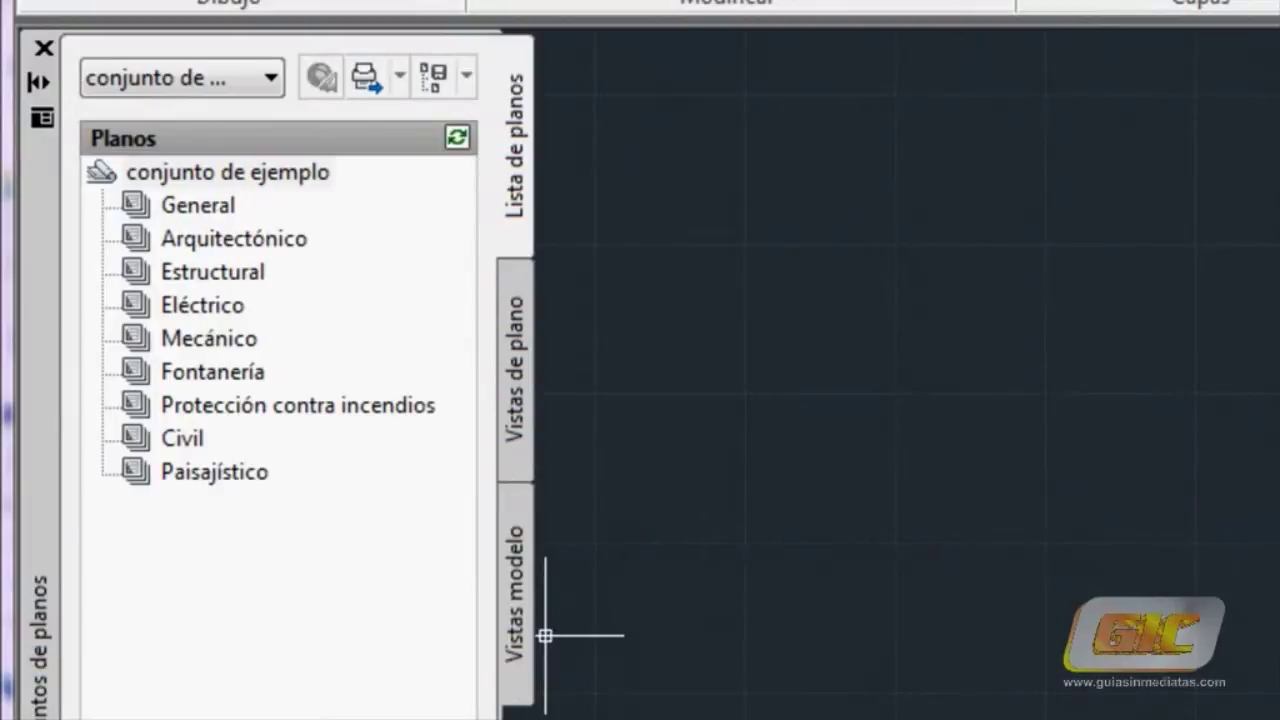
# Look through the subsets of the conjunto de ejemplo sheet set and close the Sheet Set Manager.
pyautogui.click(192, 438)
pyautogui.click(191, 372)
pyautogui.click(190, 305)
pyautogui.click(192, 271)
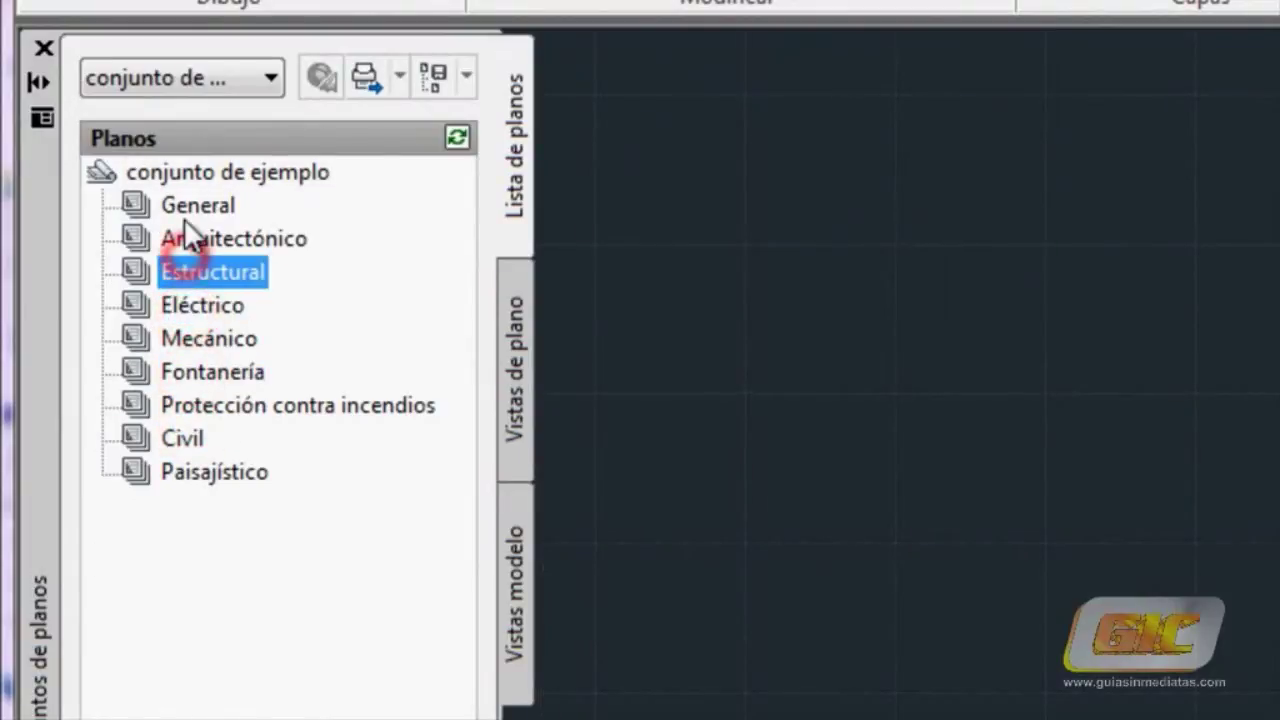
pyautogui.click(185, 207)
pyautogui.moveTo(252, 304)
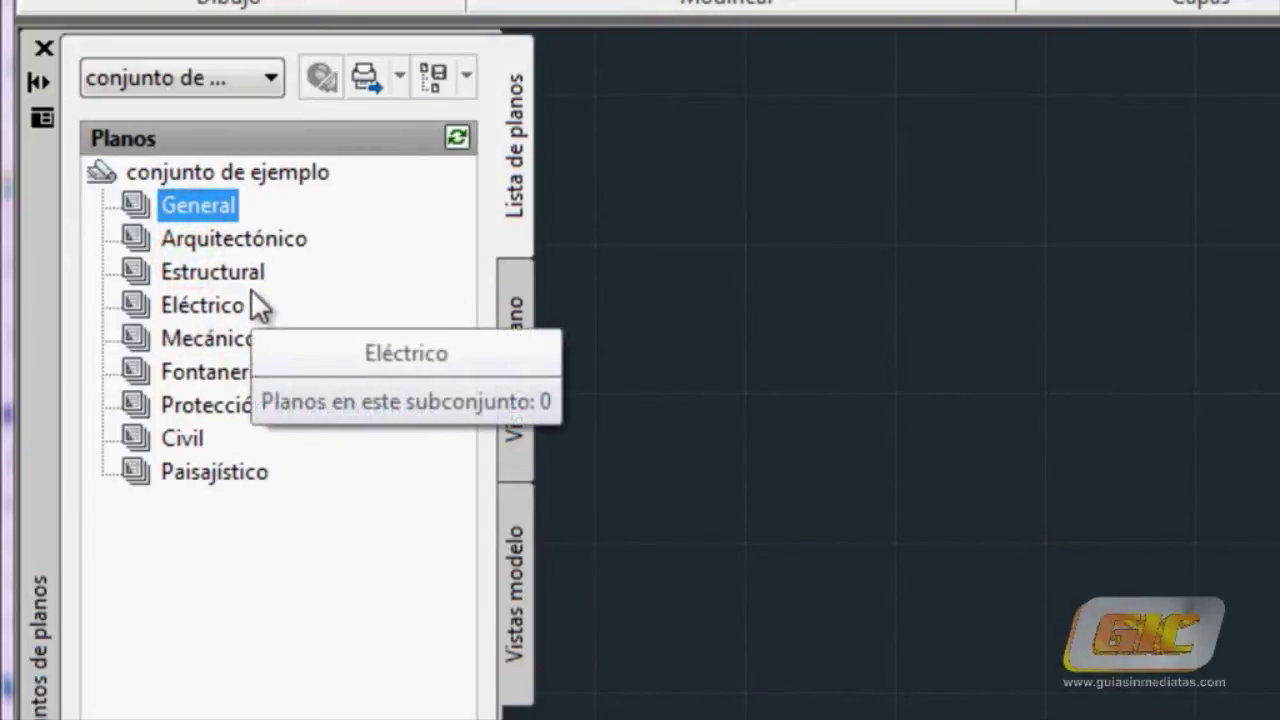
pyautogui.moveTo(229, 478)
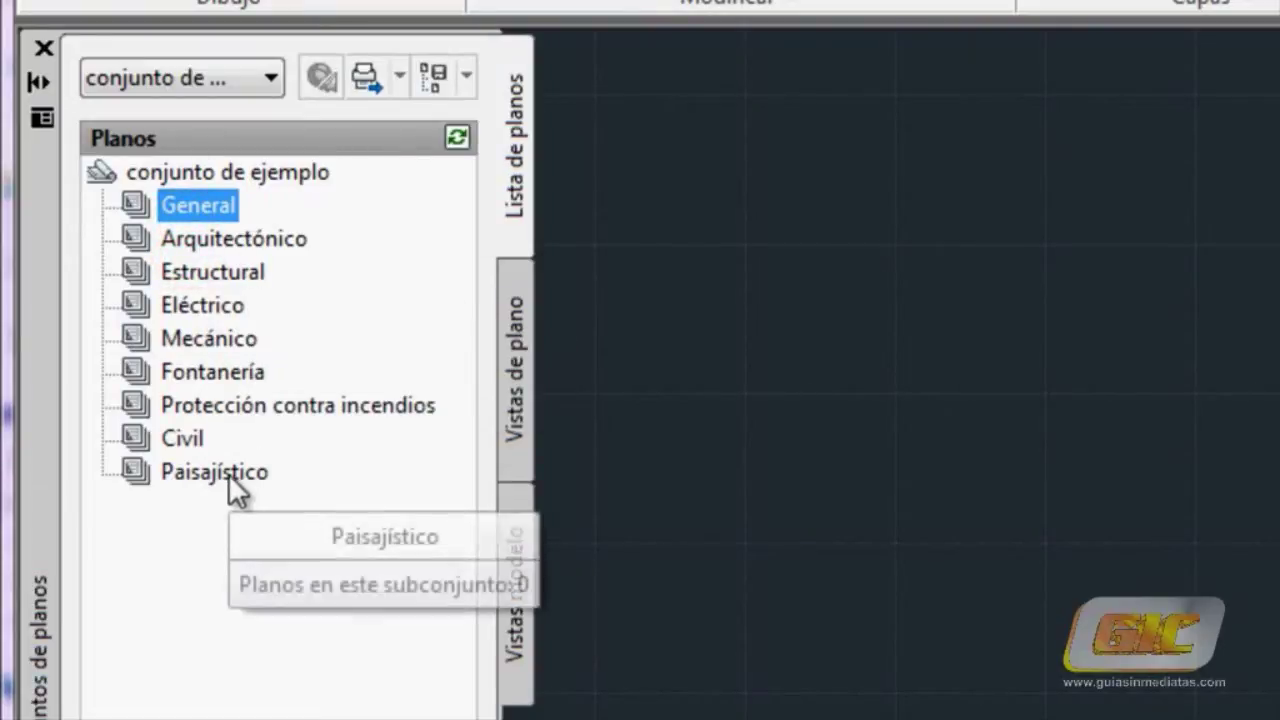
pyautogui.click(42, 50)
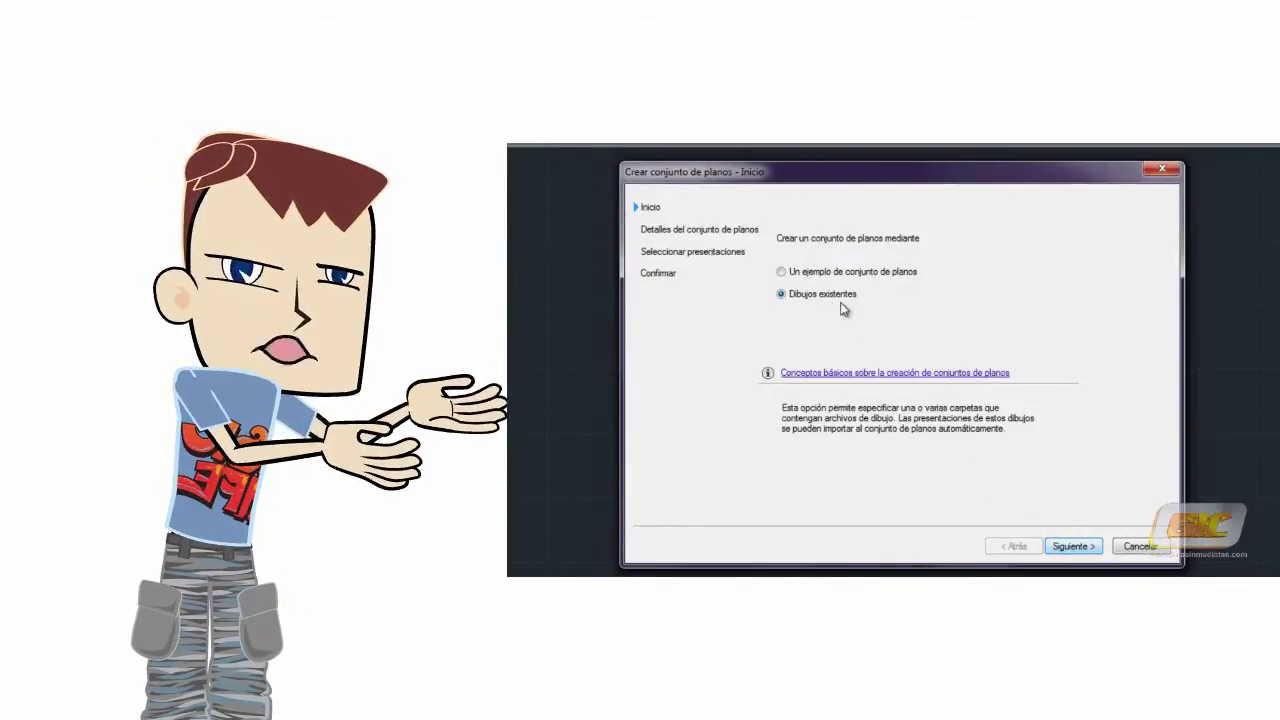
pyautogui.click(1066, 546)
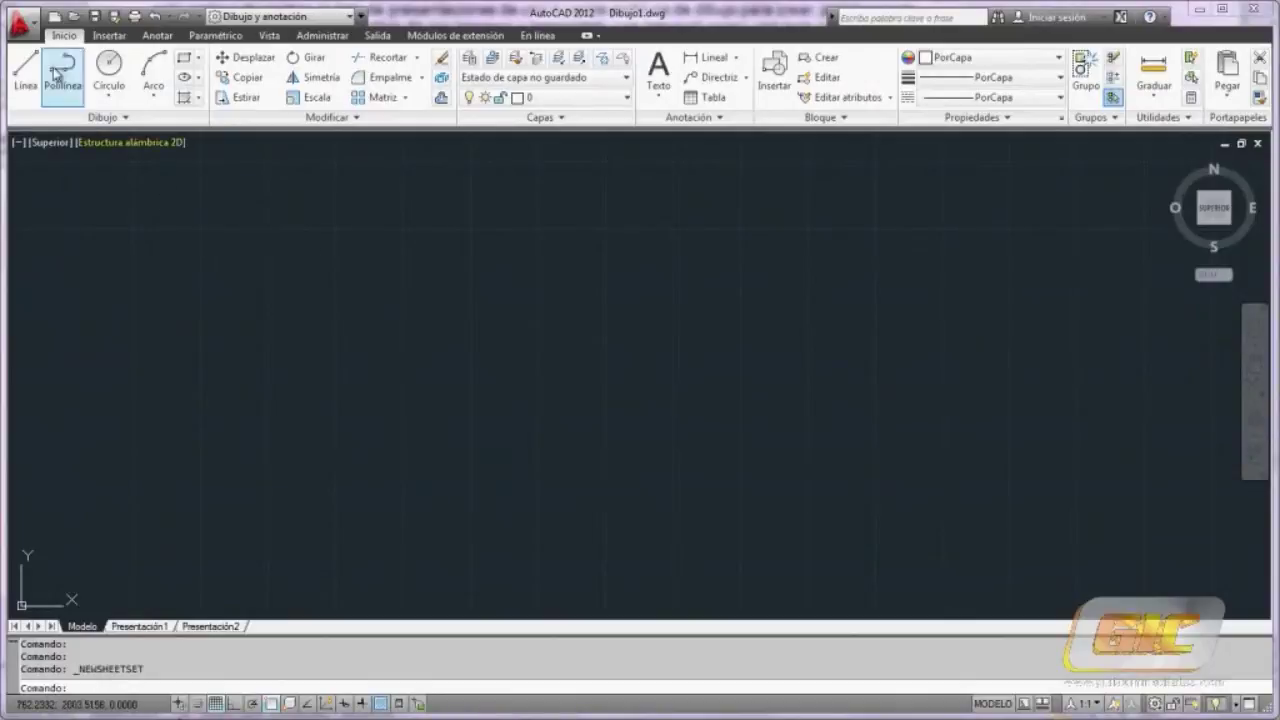
# Start creating another sheet set, this time from existing drawings.
pyautogui.click(20, 22)
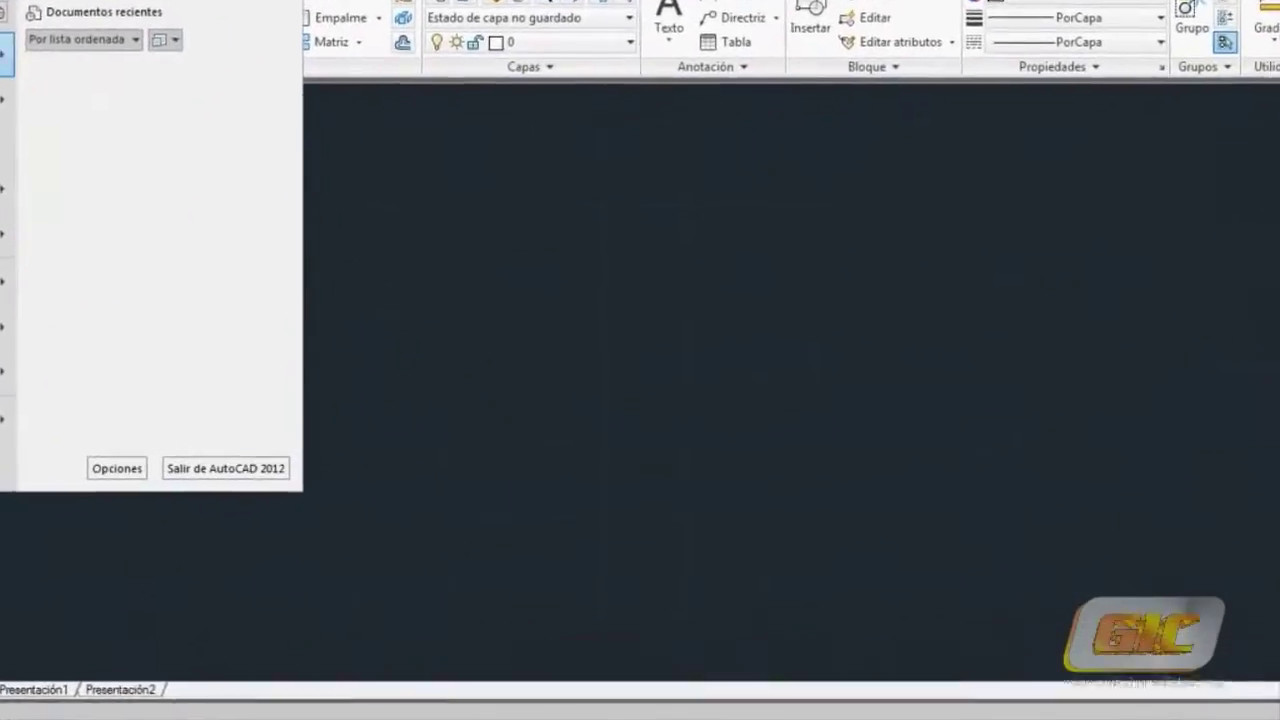
pyautogui.moveTo(36, 86)
pyautogui.click(165, 152)
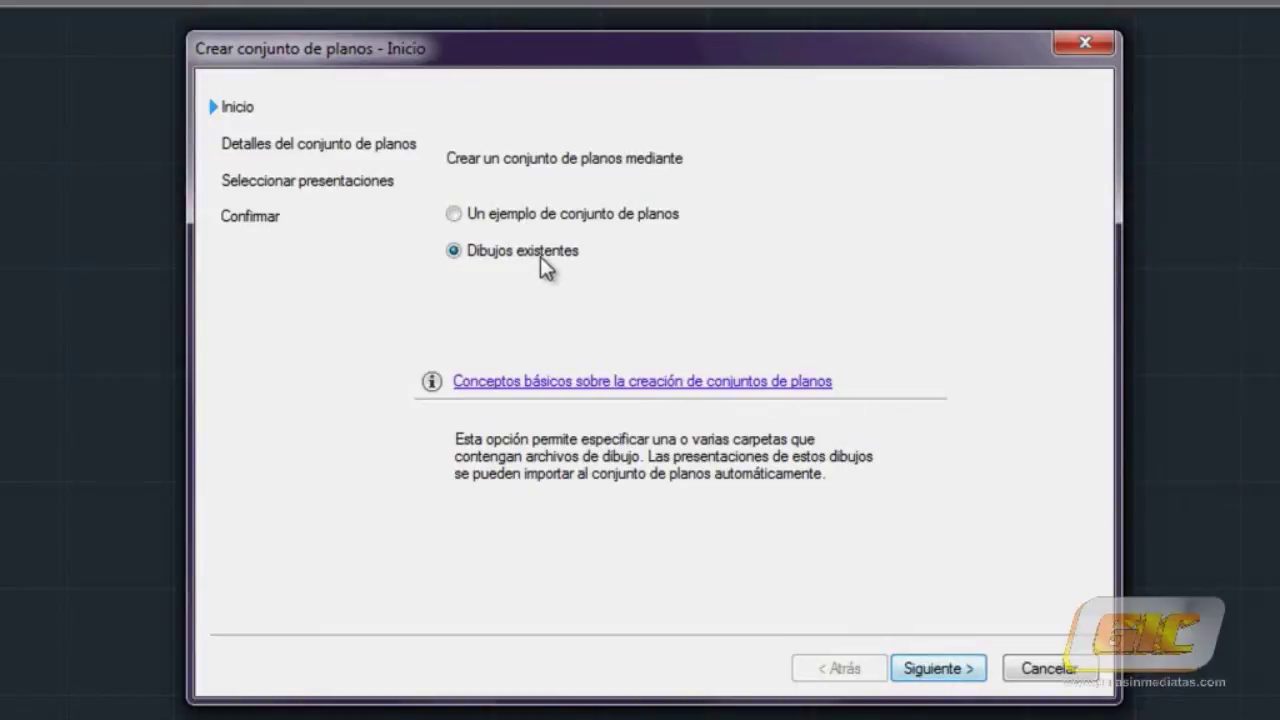
pyautogui.click(930, 668)
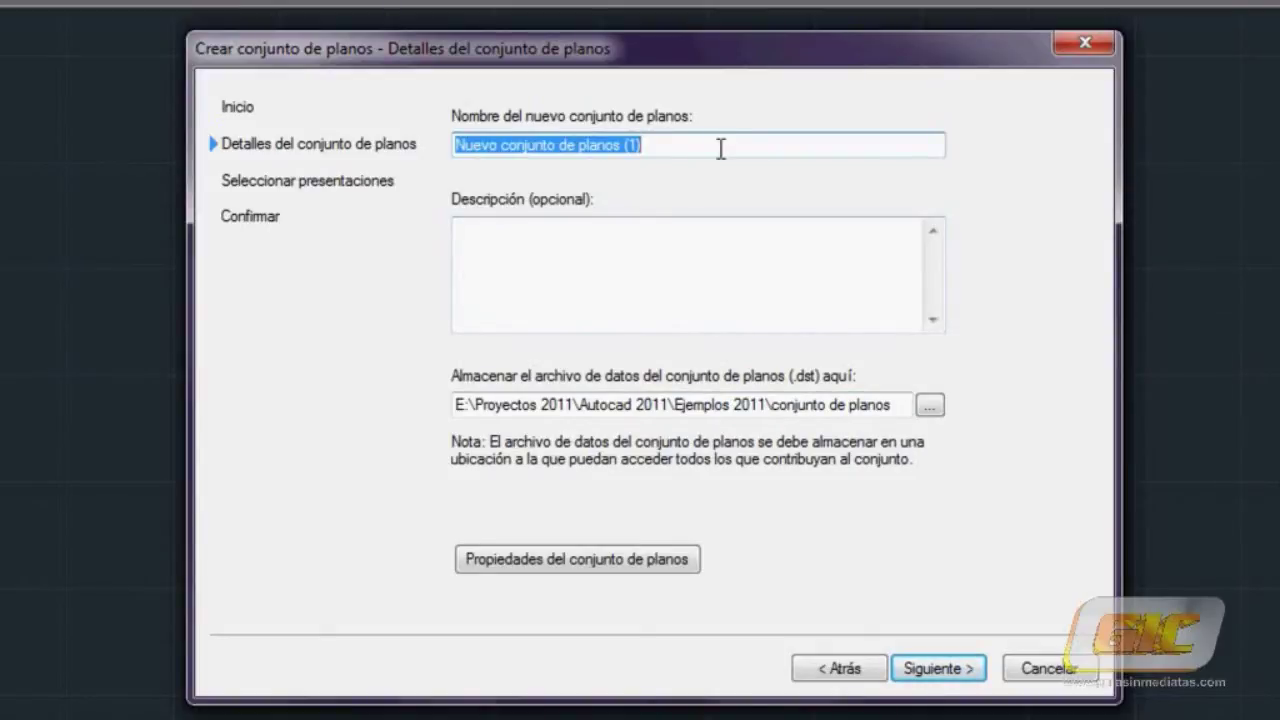
# Name the sheet set "conjunto-ejemplo-2" and continue to the layout selection.
pyautogui.write('conj')
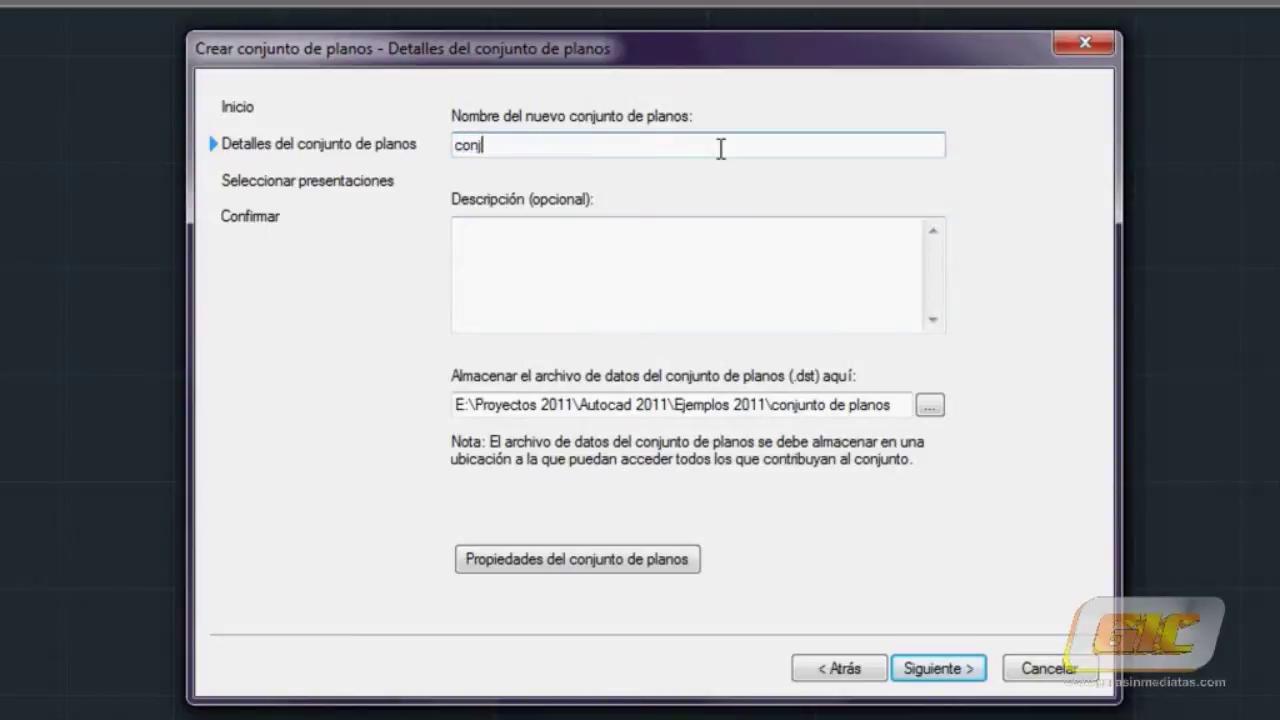
pyautogui.write('unto-ejemplo-2')
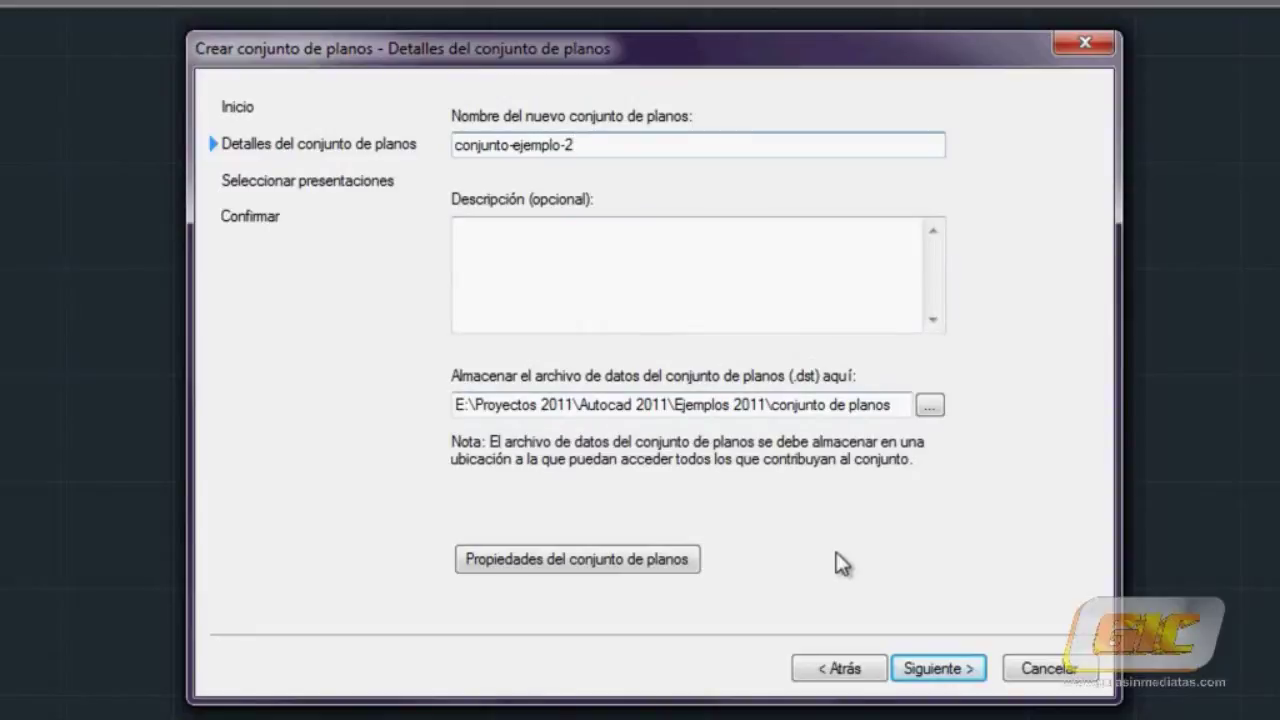
pyautogui.click(925, 670)
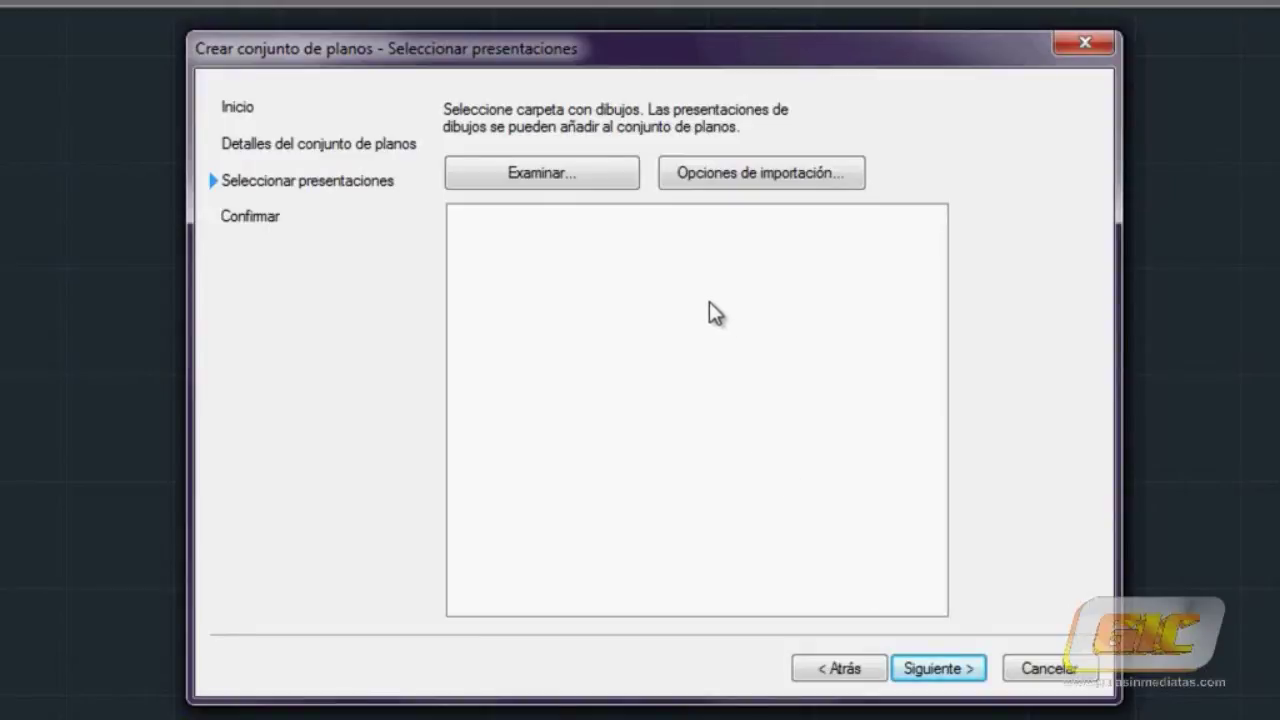
# Add all drawing layouts from the "conjunto de planos" folder to the sheet set and finish creating it.
pyautogui.click(545, 176)
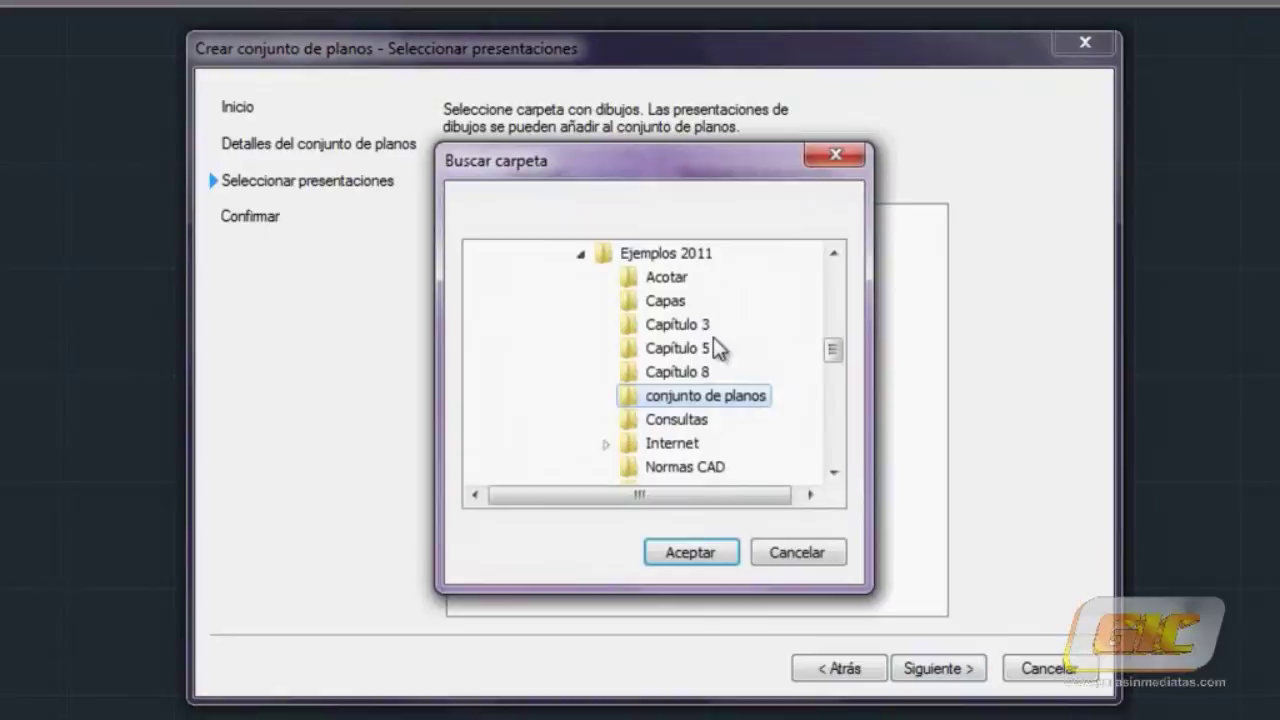
pyautogui.click(628, 400)
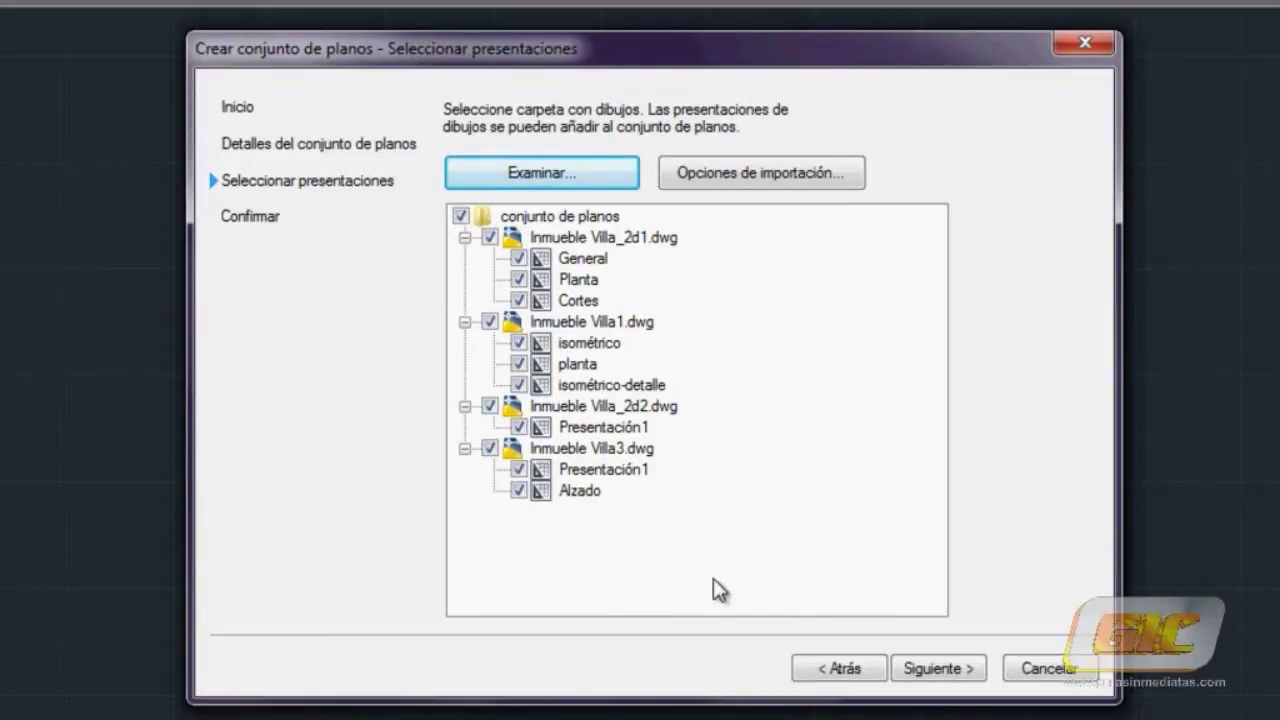
pyautogui.click(931, 667)
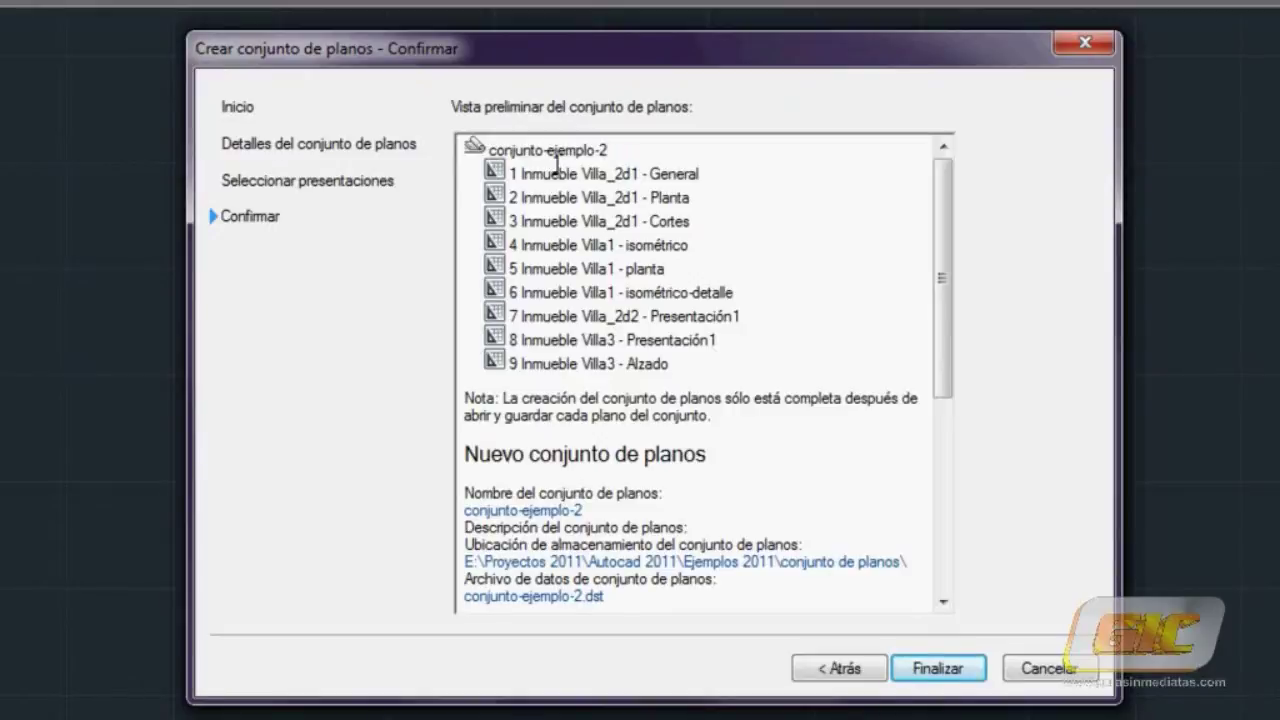
pyautogui.click(940, 670)
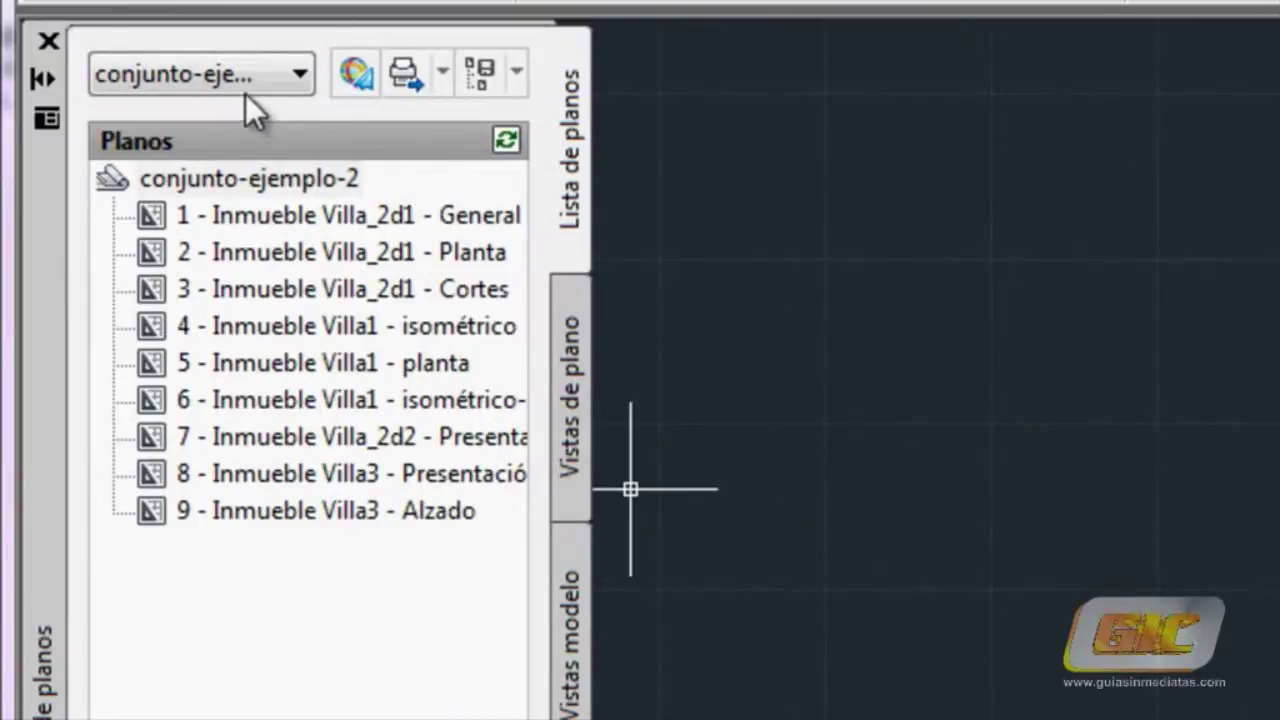
# Look through the sheets imported from the Inmueble Villa drawings in the conjunto-ejemplo-2 set.
pyautogui.click(243, 216)
pyautogui.click(245, 289)
pyautogui.click(253, 330)
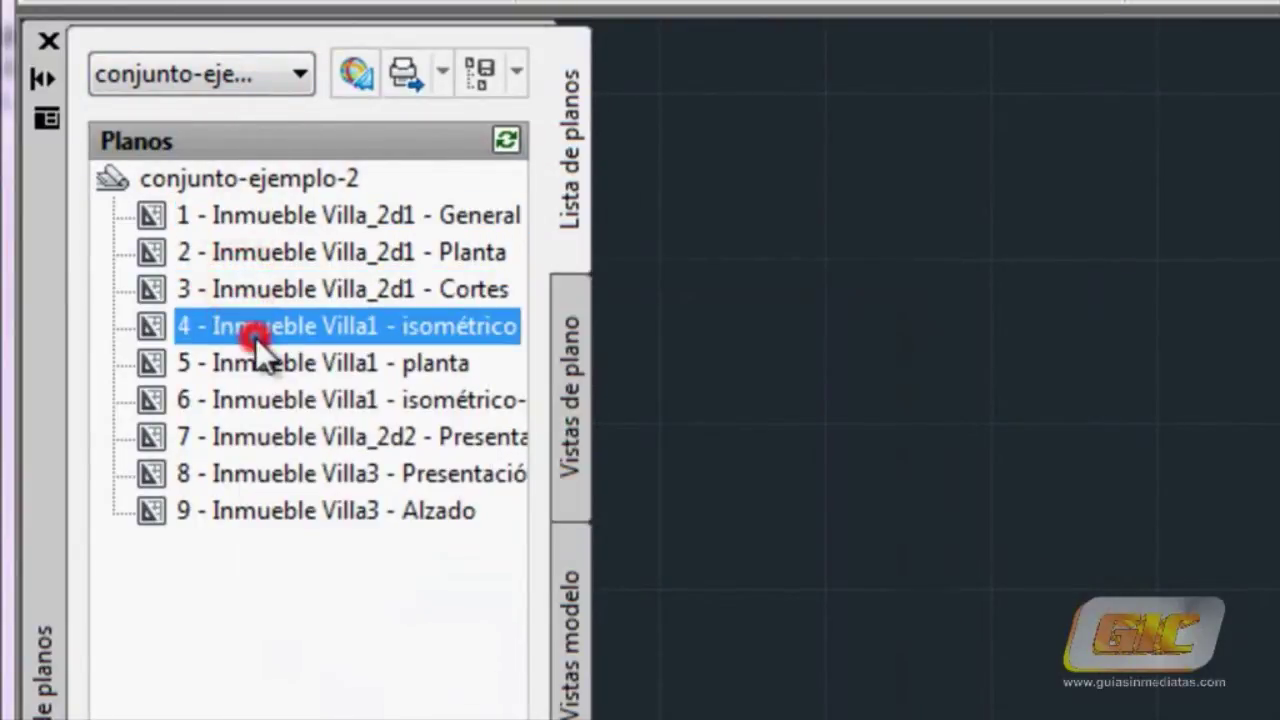
pyautogui.click(270, 399)
pyautogui.click(290, 438)
pyautogui.click(296, 474)
pyautogui.click(300, 509)
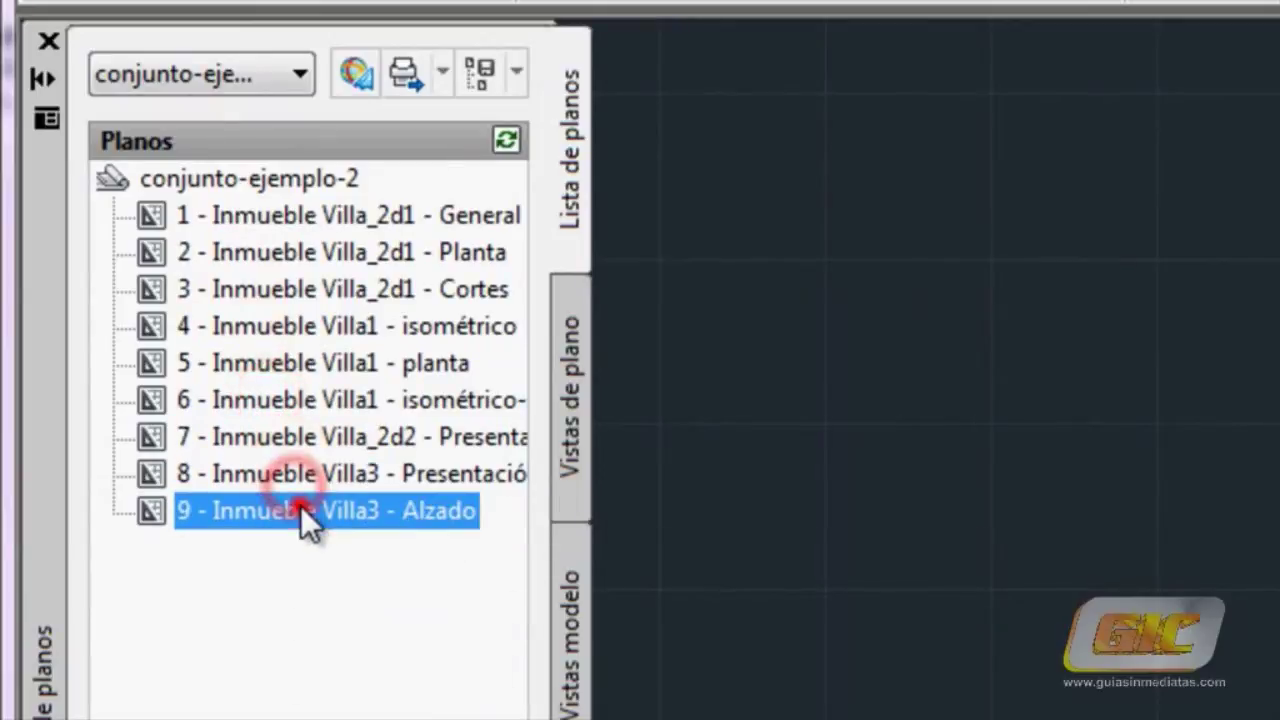
pyautogui.click(277, 361)
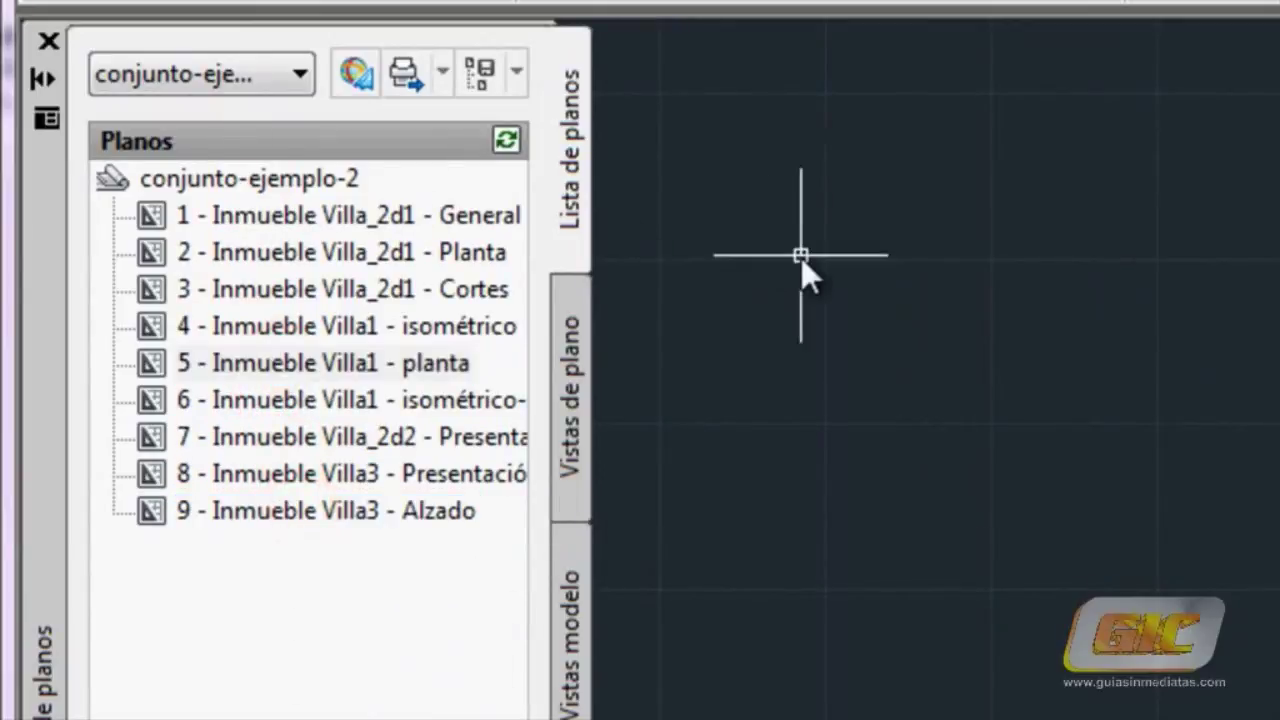
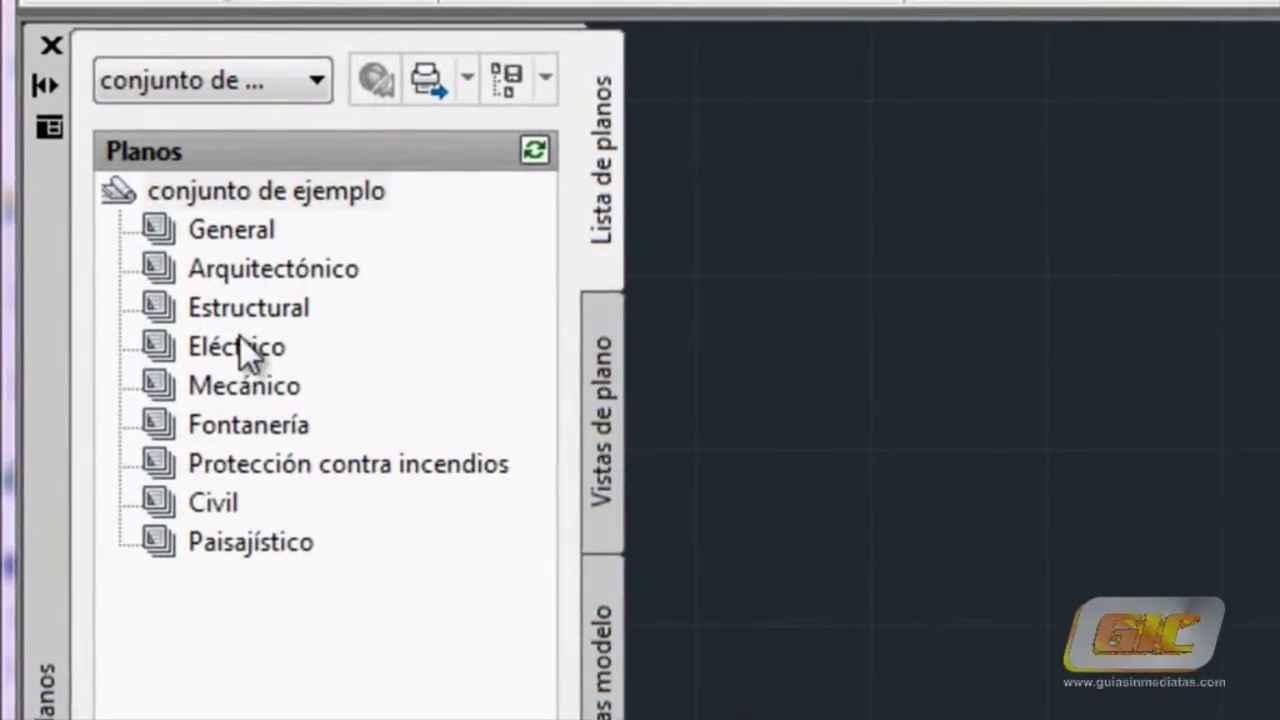
# Look through the discipline subsets of the "conjunto de ejemplo" sheet set, such as General, Arquitectónico, Eléctrico and Civil.
pyautogui.click(240, 345)
pyautogui.click(225, 268)
pyautogui.click(236, 222)
pyautogui.click(240, 346)
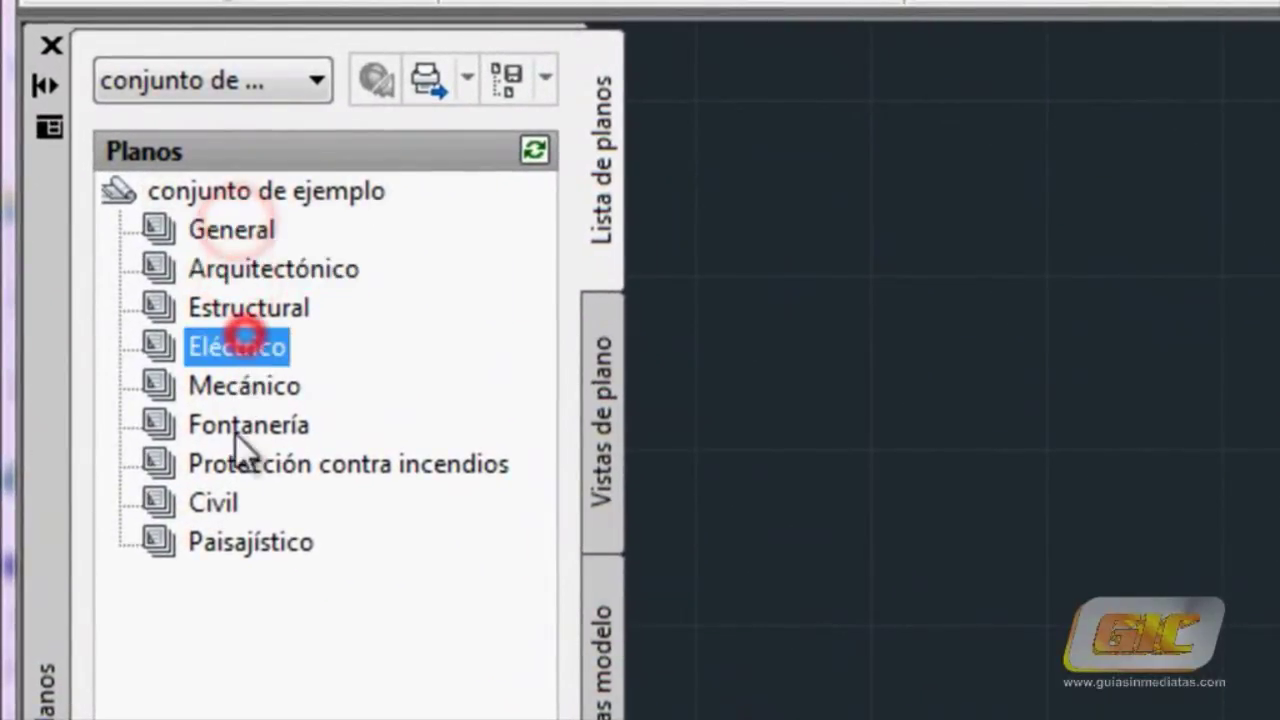
pyautogui.click(235, 425)
pyautogui.click(236, 463)
pyautogui.click(236, 500)
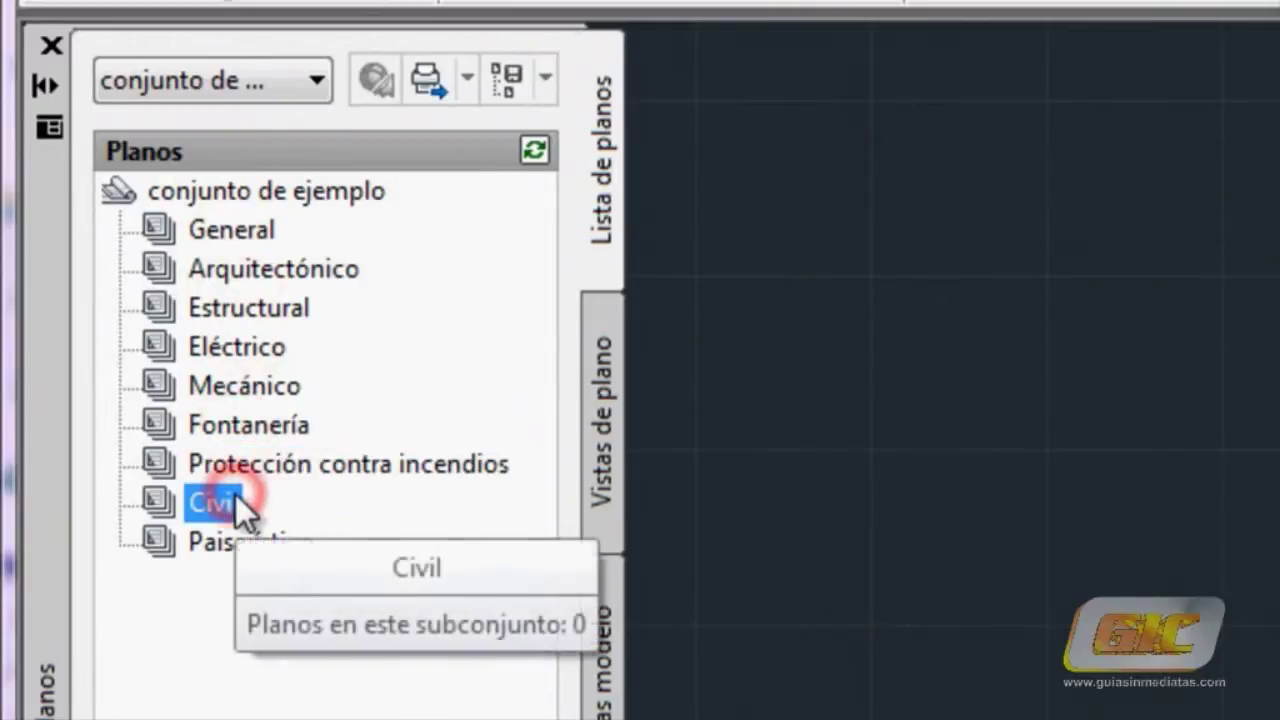
pyautogui.click(296, 87)
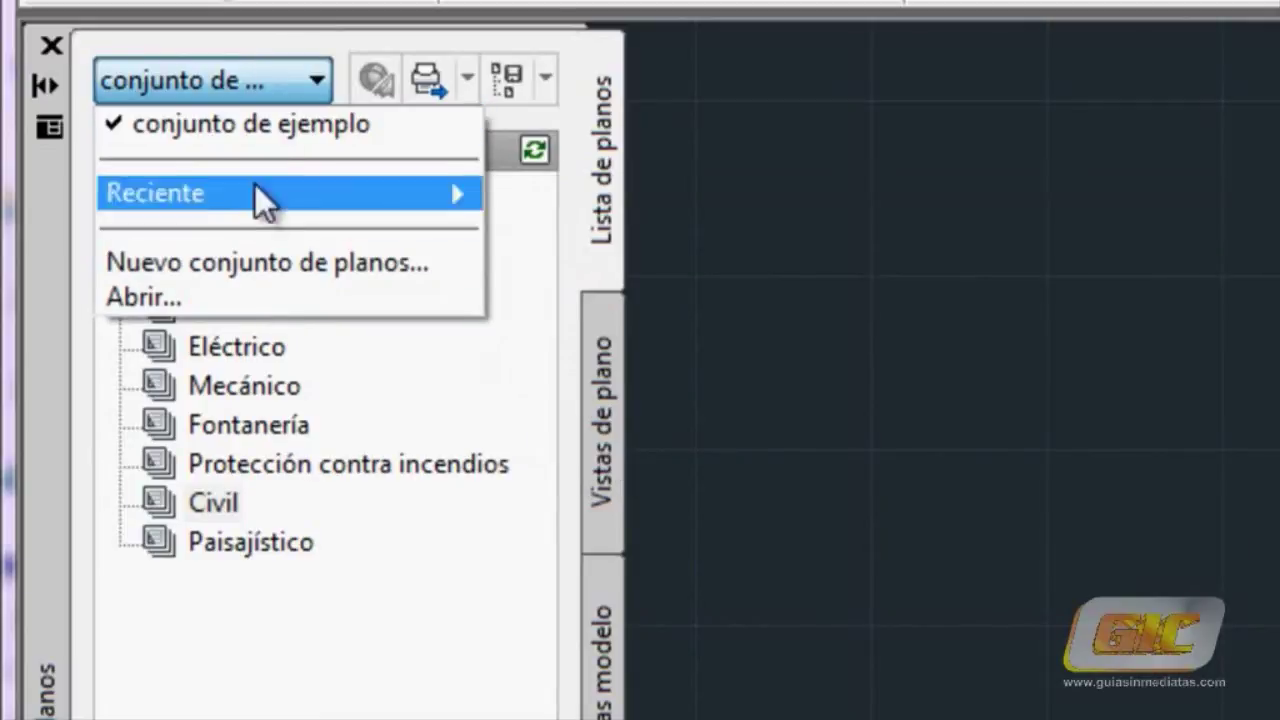
pyautogui.click(248, 262)
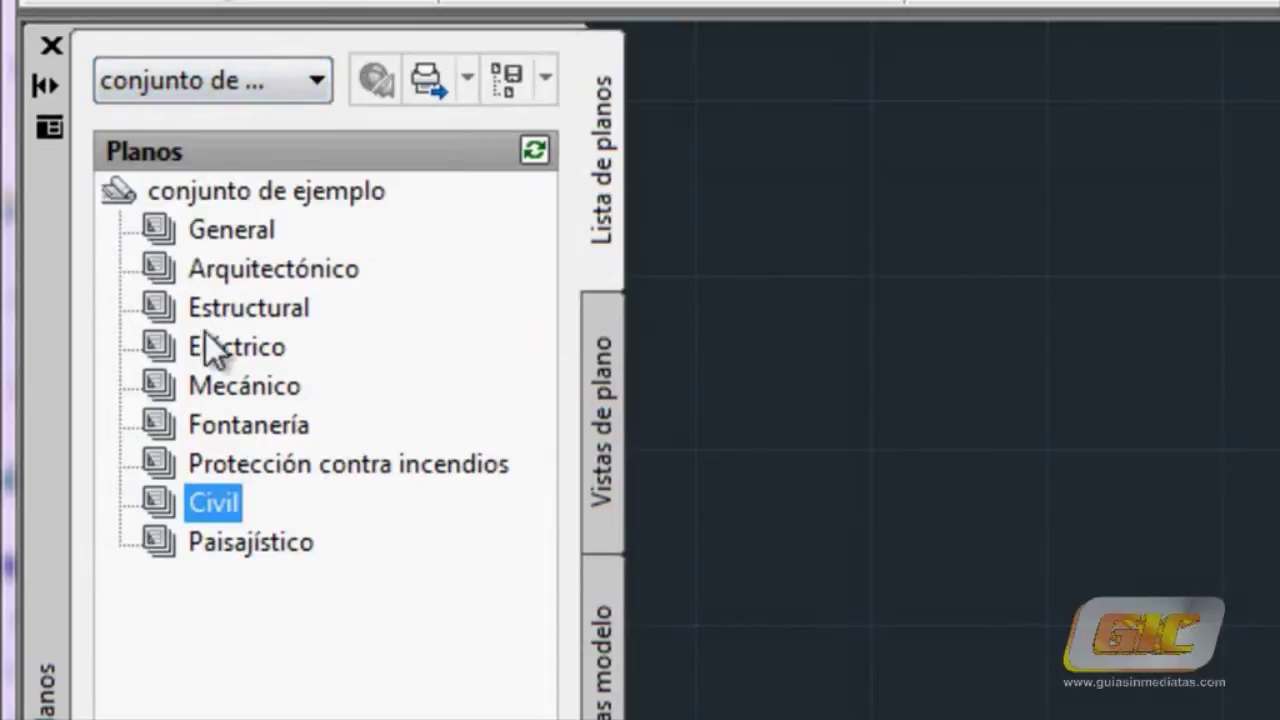
pyautogui.click(201, 300)
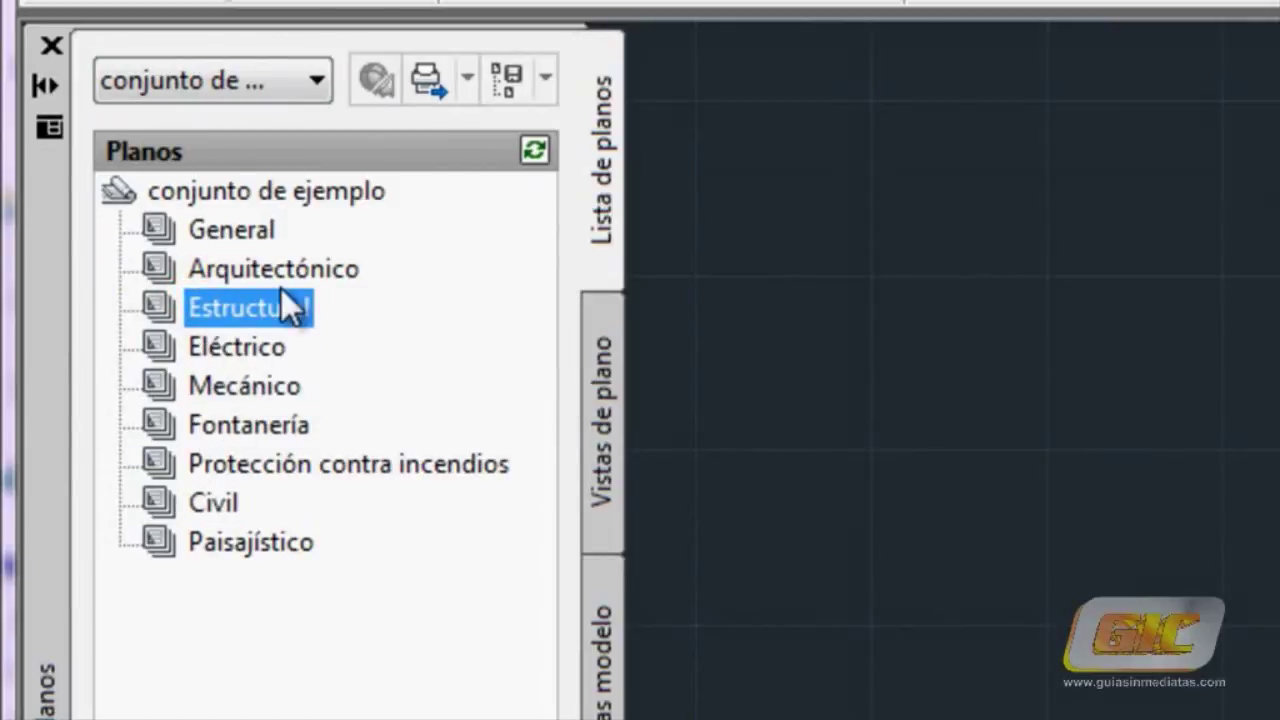
# Import only the Alzado layout of the IV3 drawing as a sheet into the Arquitectónico subset.
pyautogui.click(256, 268)
pyautogui.rightClick(257, 270)
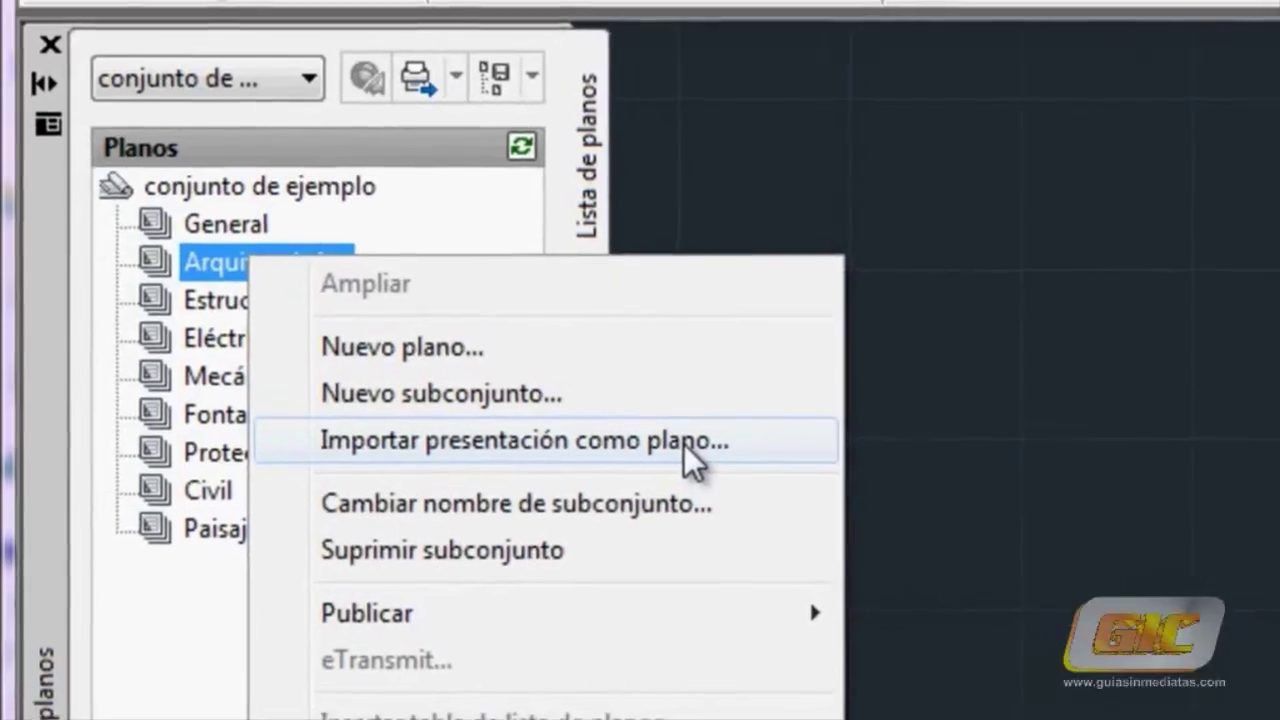
pyautogui.click(692, 443)
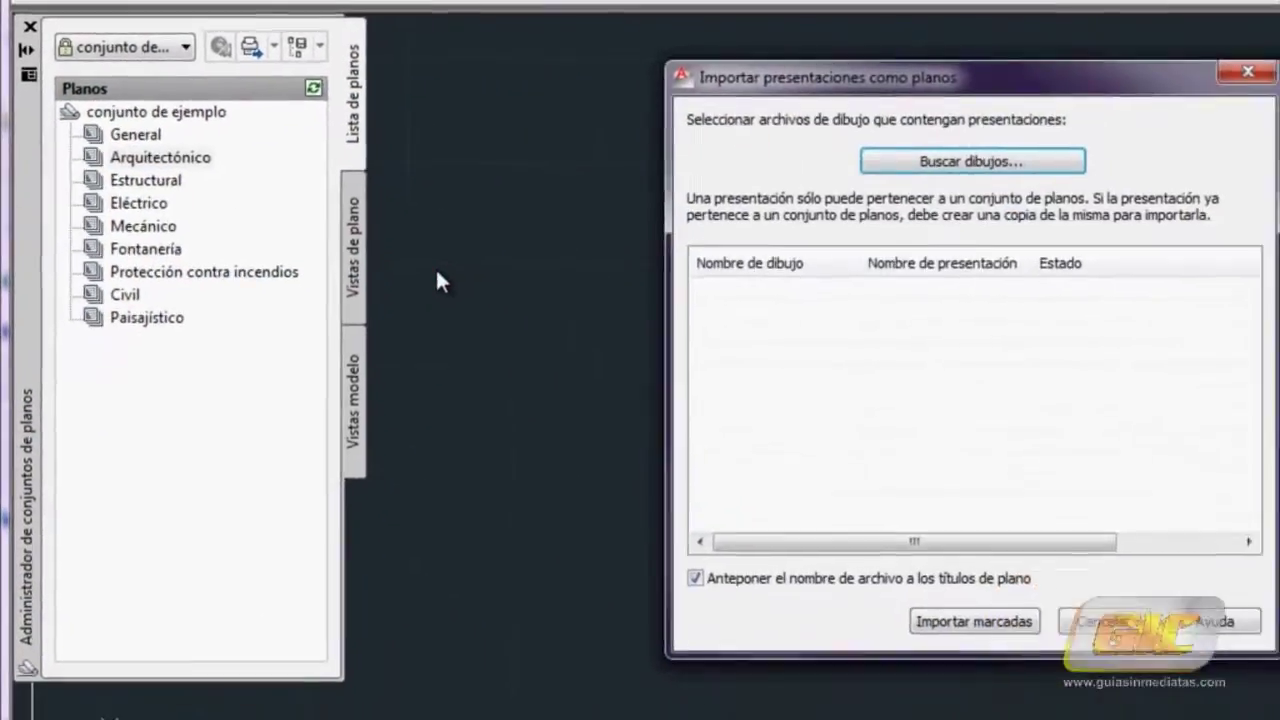
pyautogui.click(1030, 163)
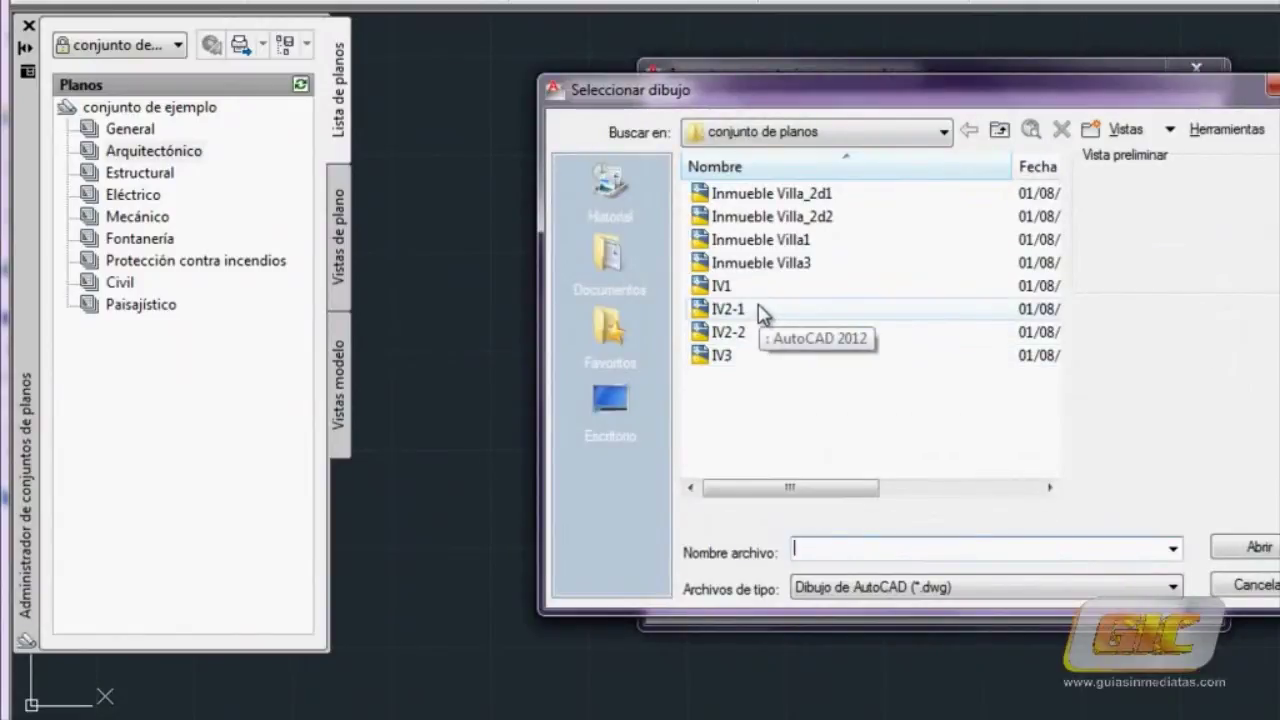
pyautogui.click(724, 286)
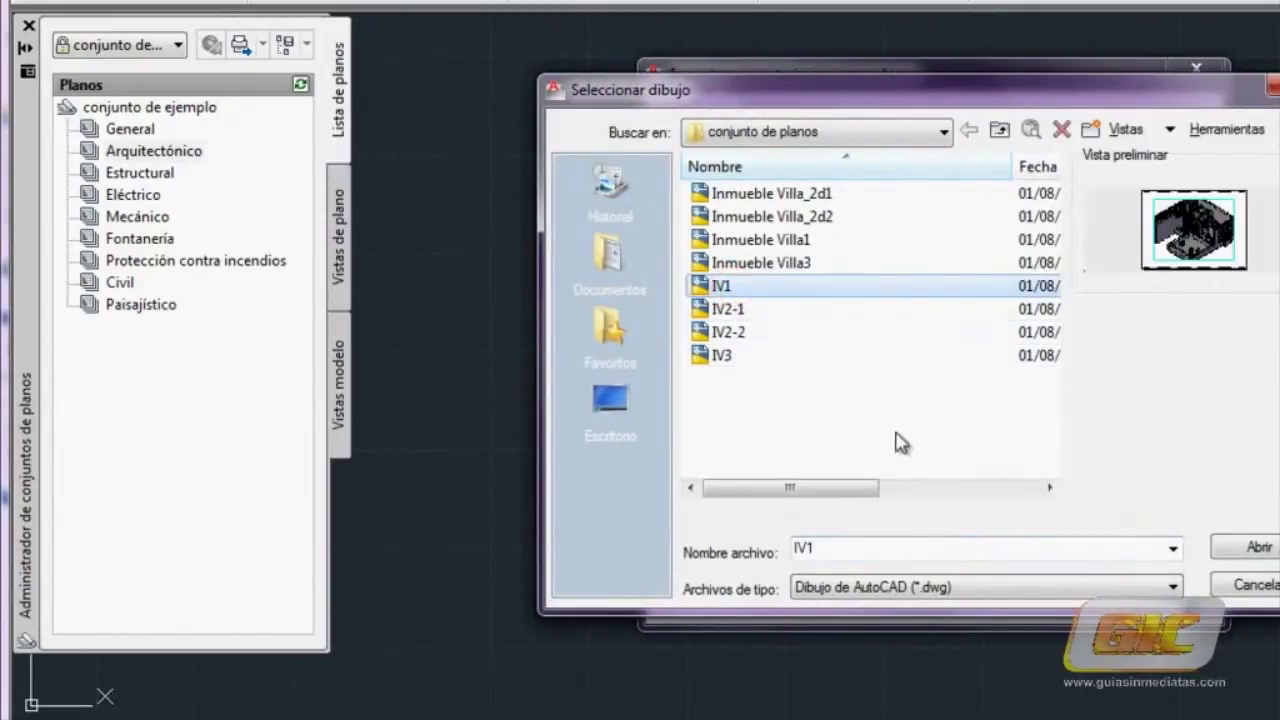
pyautogui.click(735, 310)
pyautogui.click(738, 332)
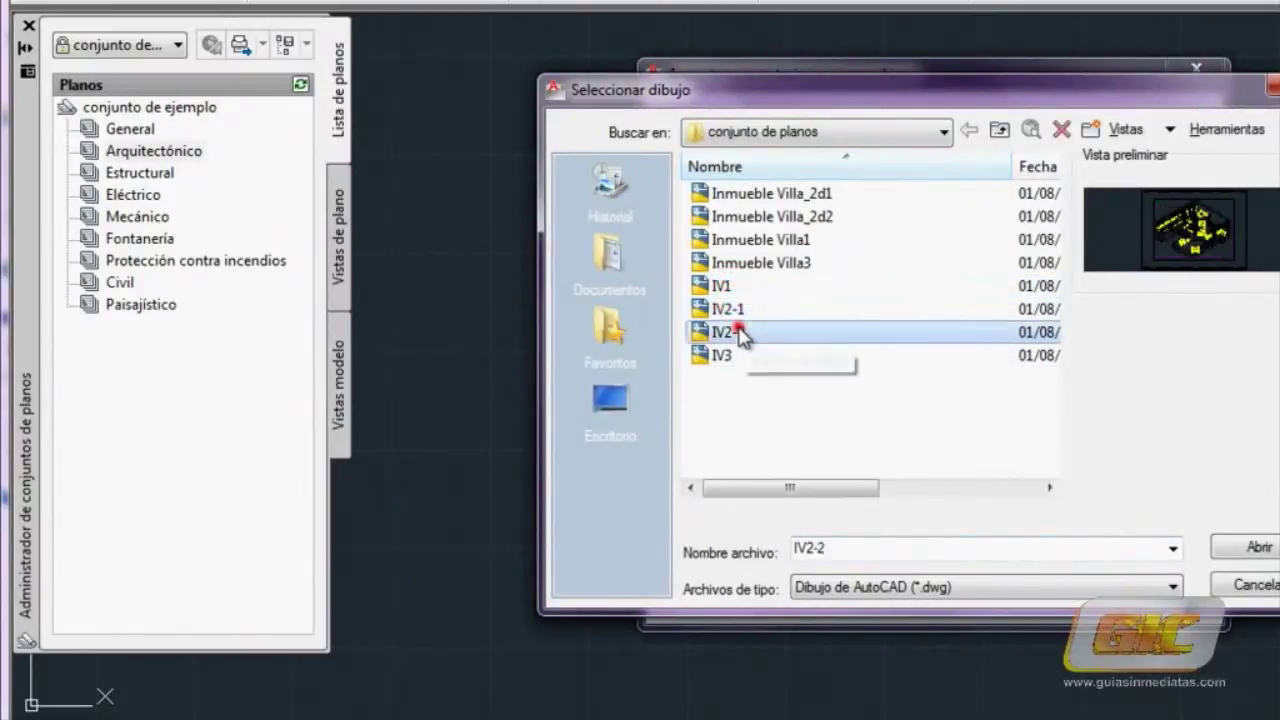
pyautogui.click(725, 355)
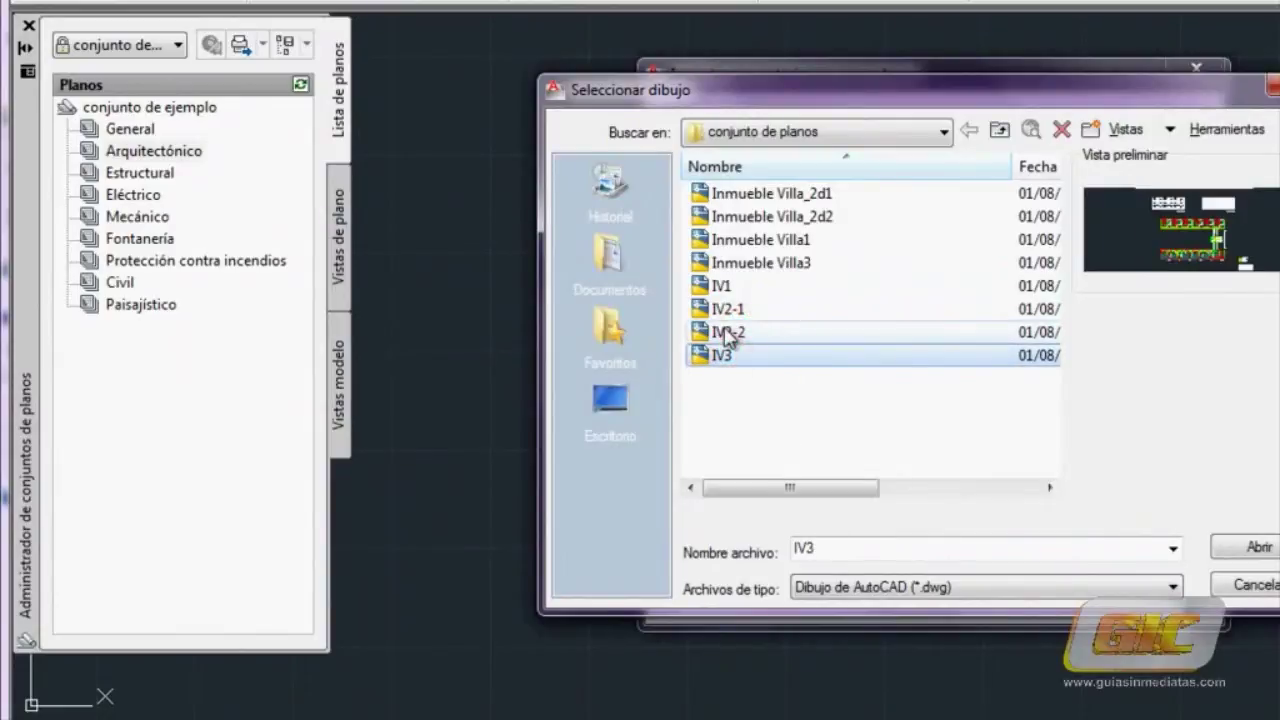
pyautogui.click(1260, 548)
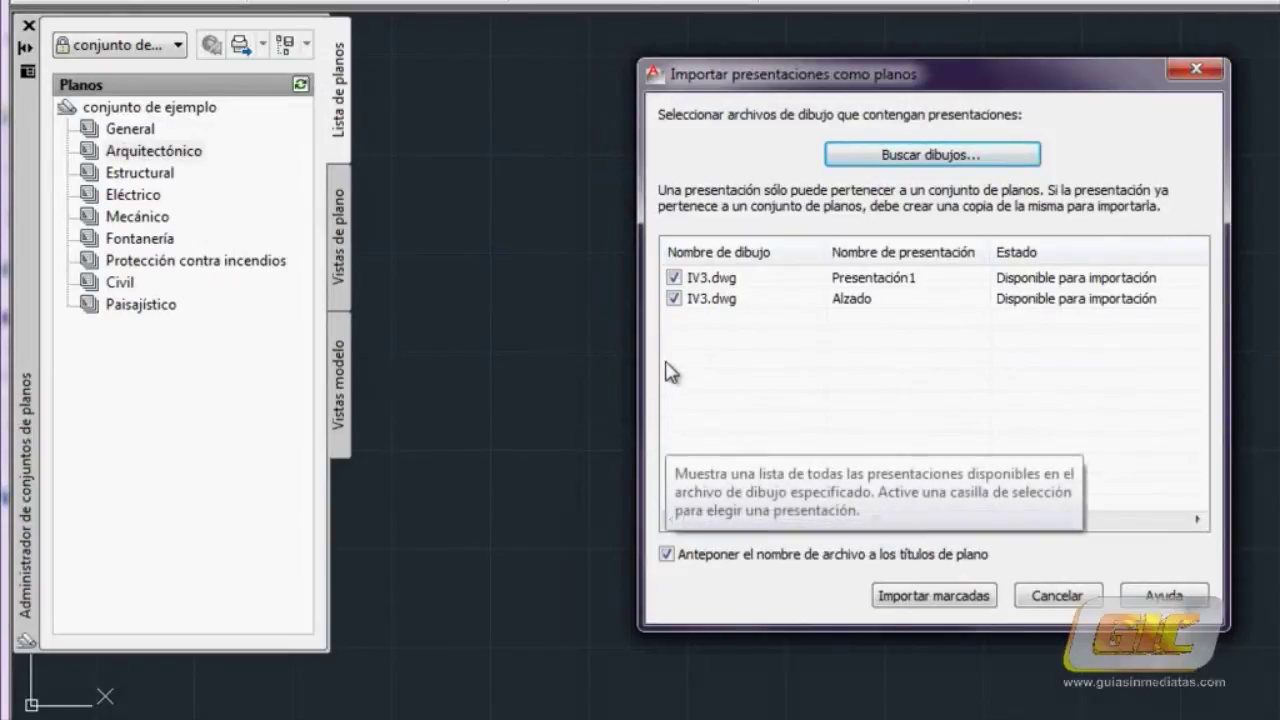
pyautogui.click(674, 277)
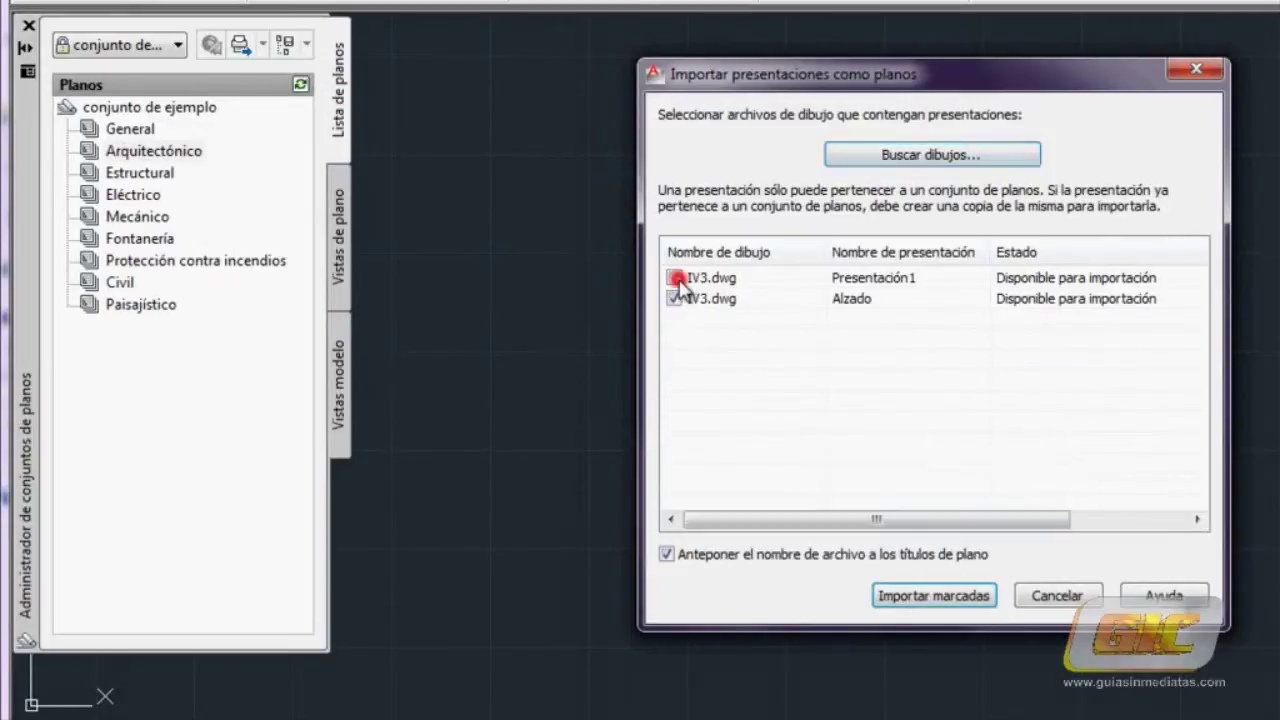
pyautogui.click(966, 596)
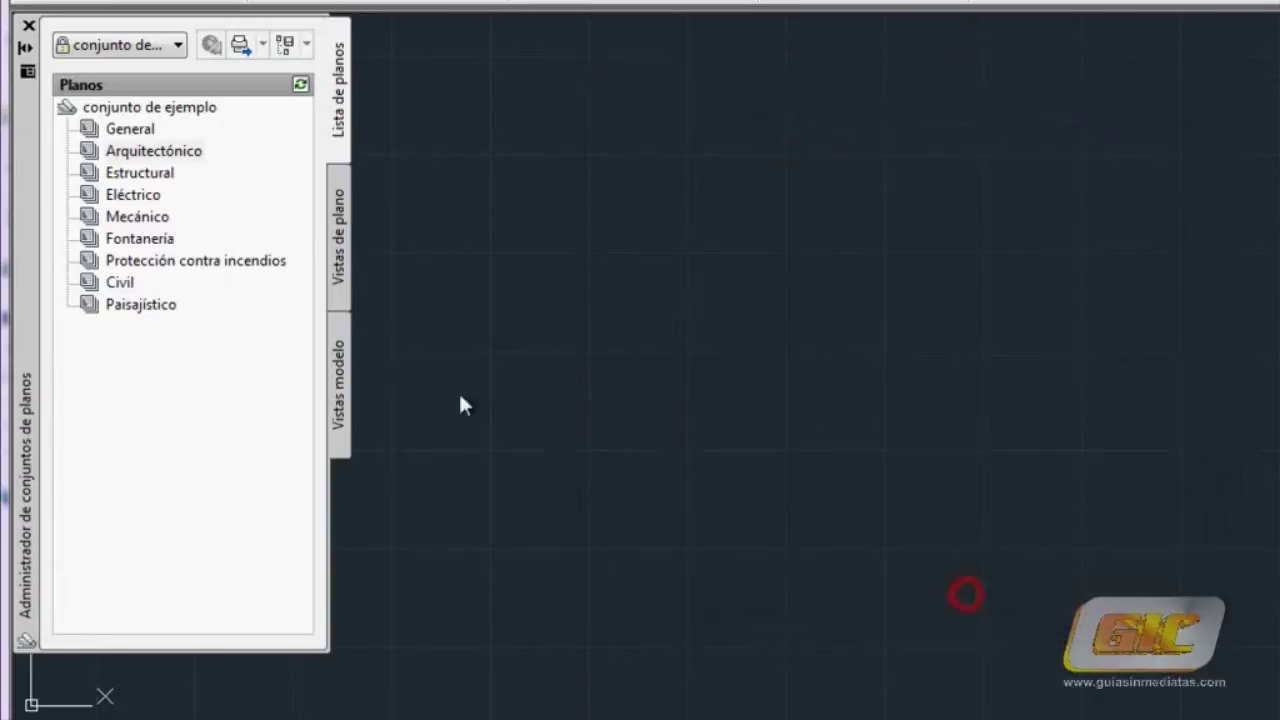
# Import all available layouts of the IV3 and IV1 drawings as sheets into the General subset.
pyautogui.click(112, 130)
pyautogui.rightClick(112, 130)
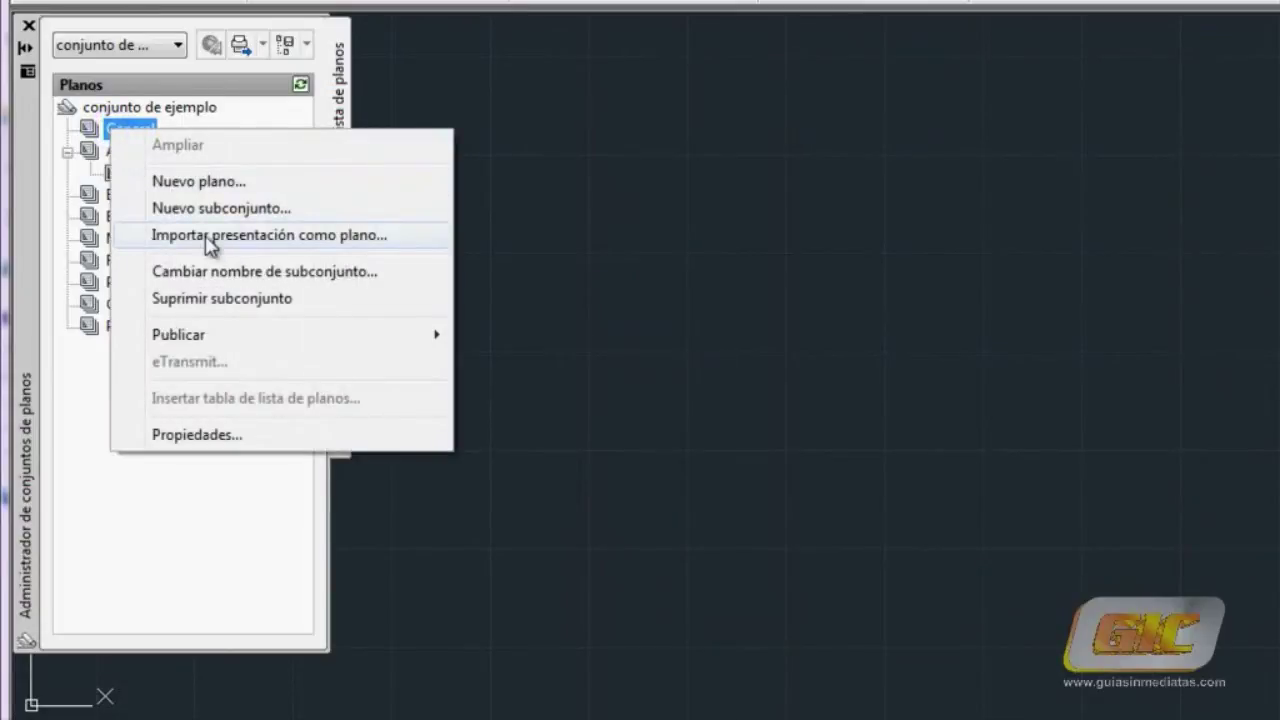
pyautogui.click(297, 240)
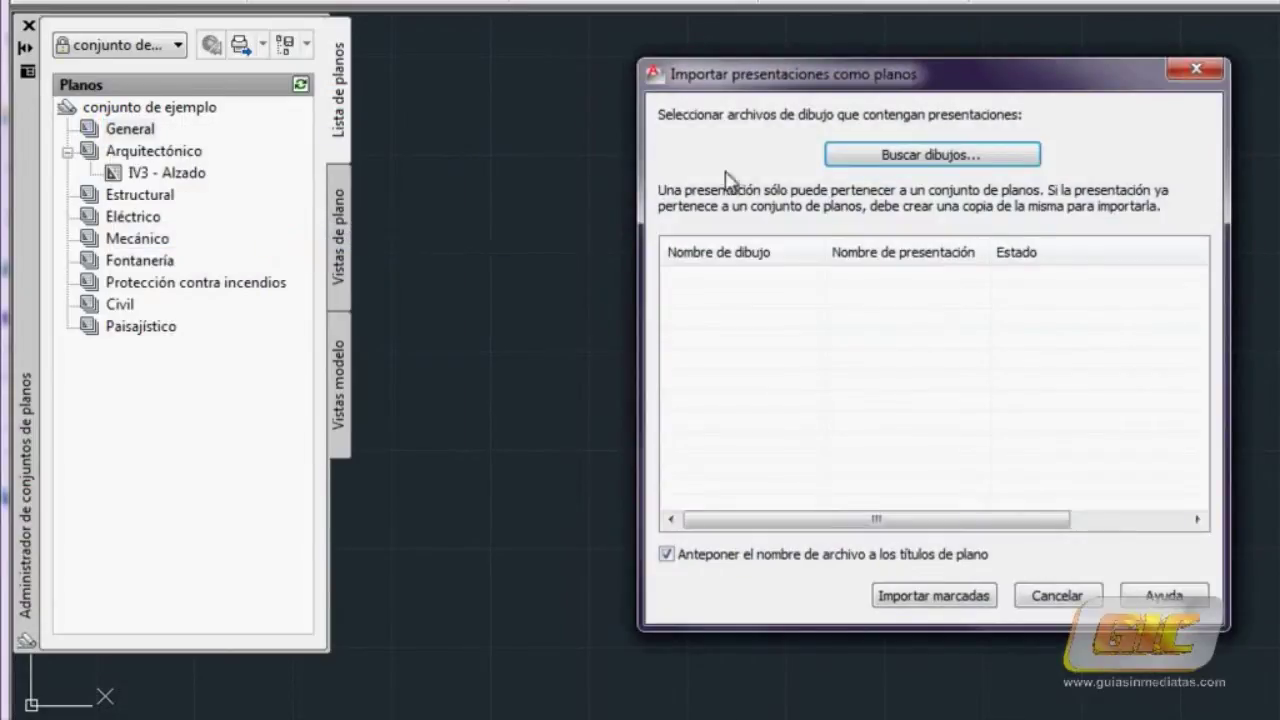
pyautogui.click(905, 157)
pyautogui.click(723, 354)
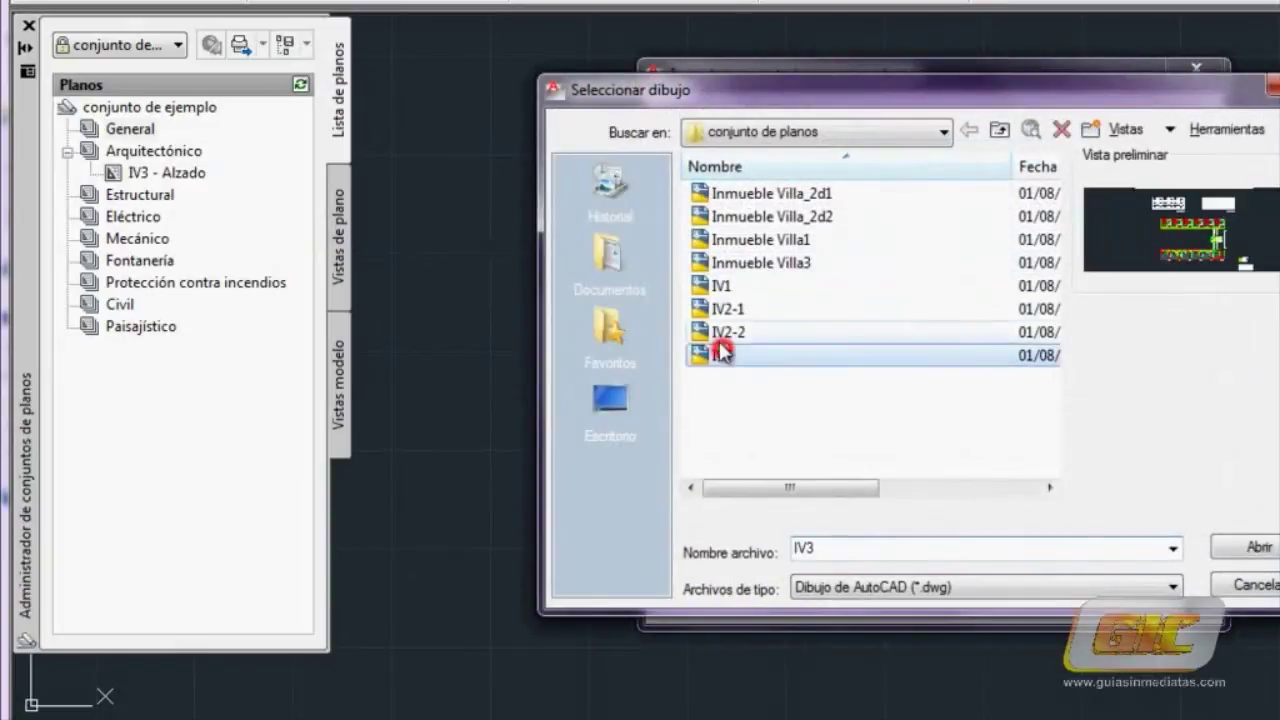
pyautogui.keyDown('ctrl'); pyautogui.click(725, 286); pyautogui.keyUp('ctrl')
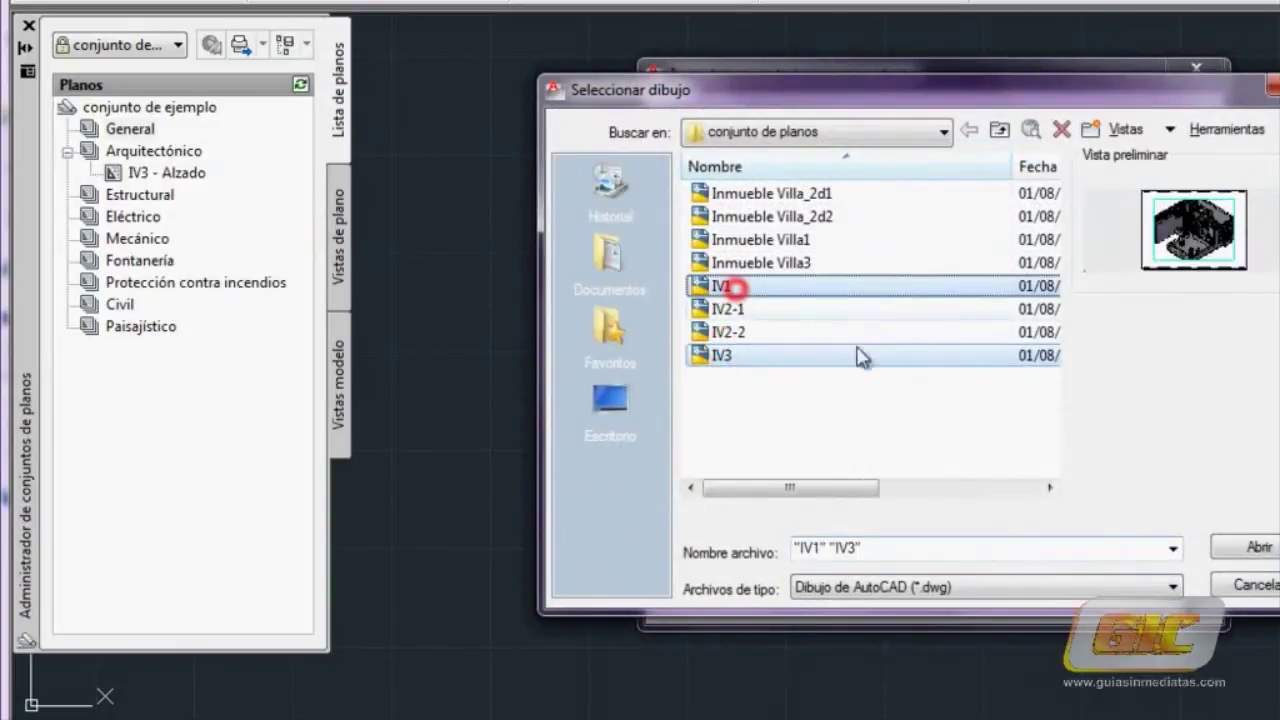
pyautogui.click(1228, 549)
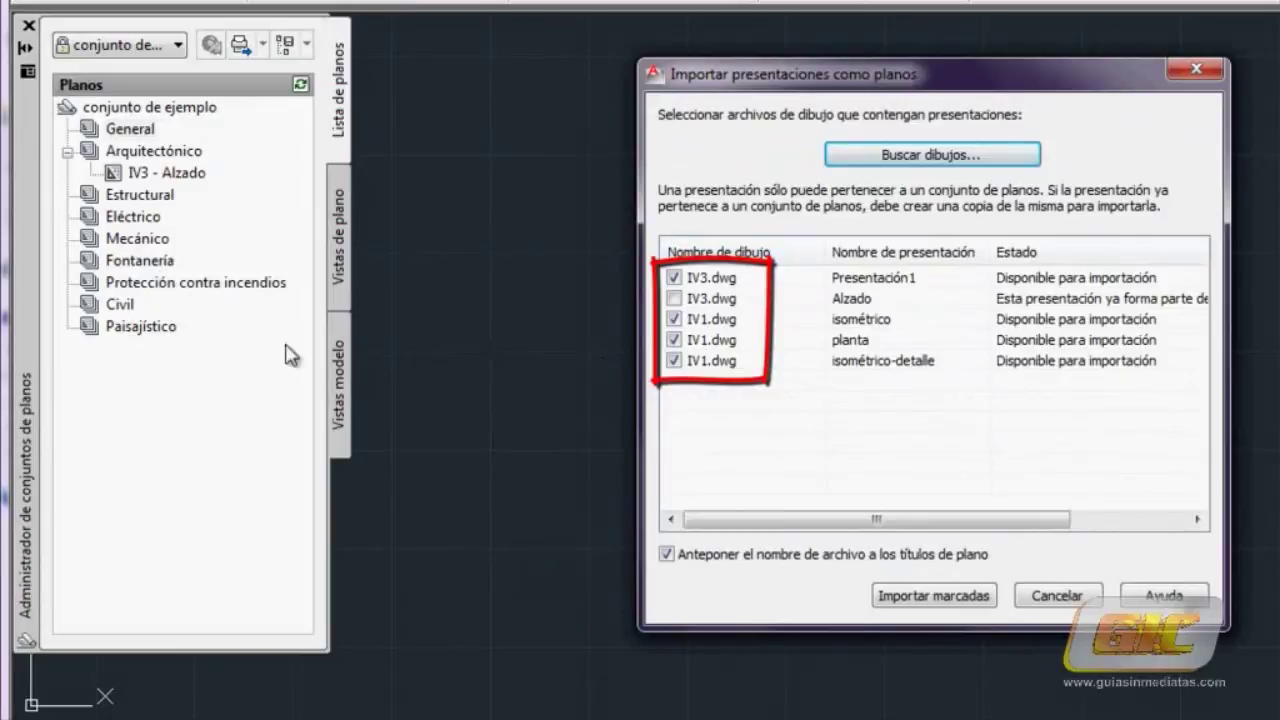
pyautogui.click(932, 597)
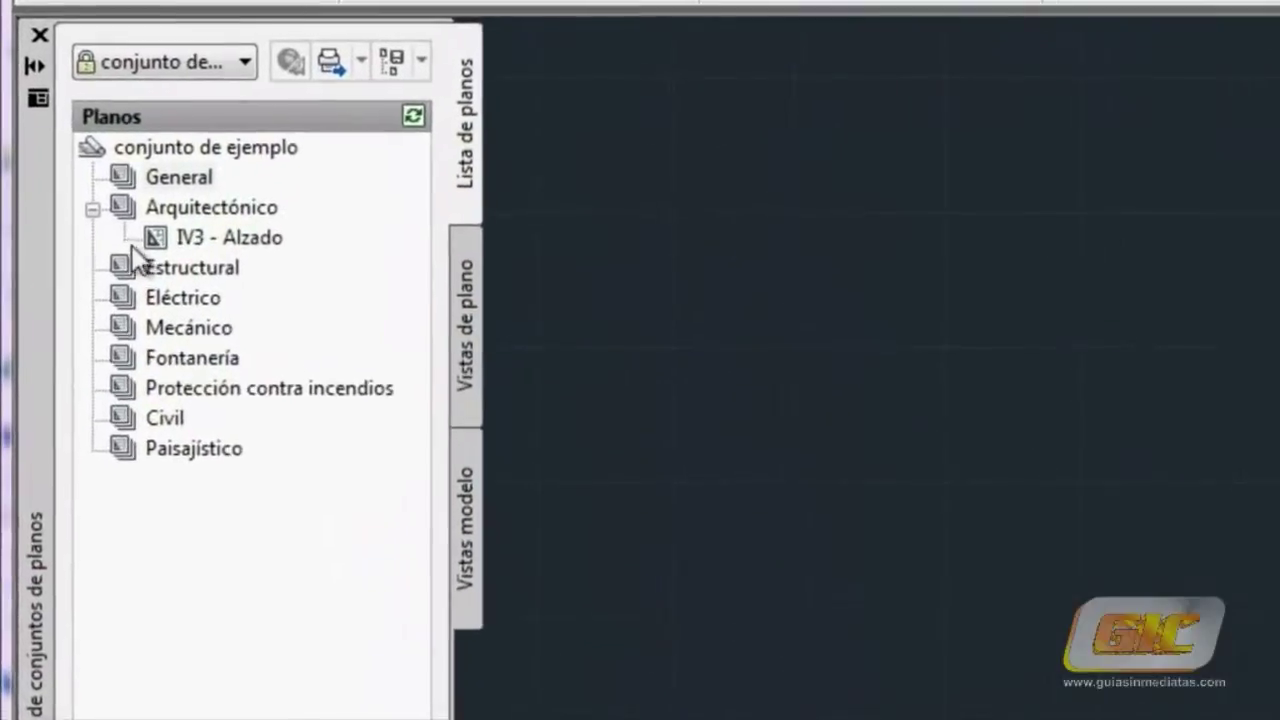
pyautogui.moveTo(207, 221)
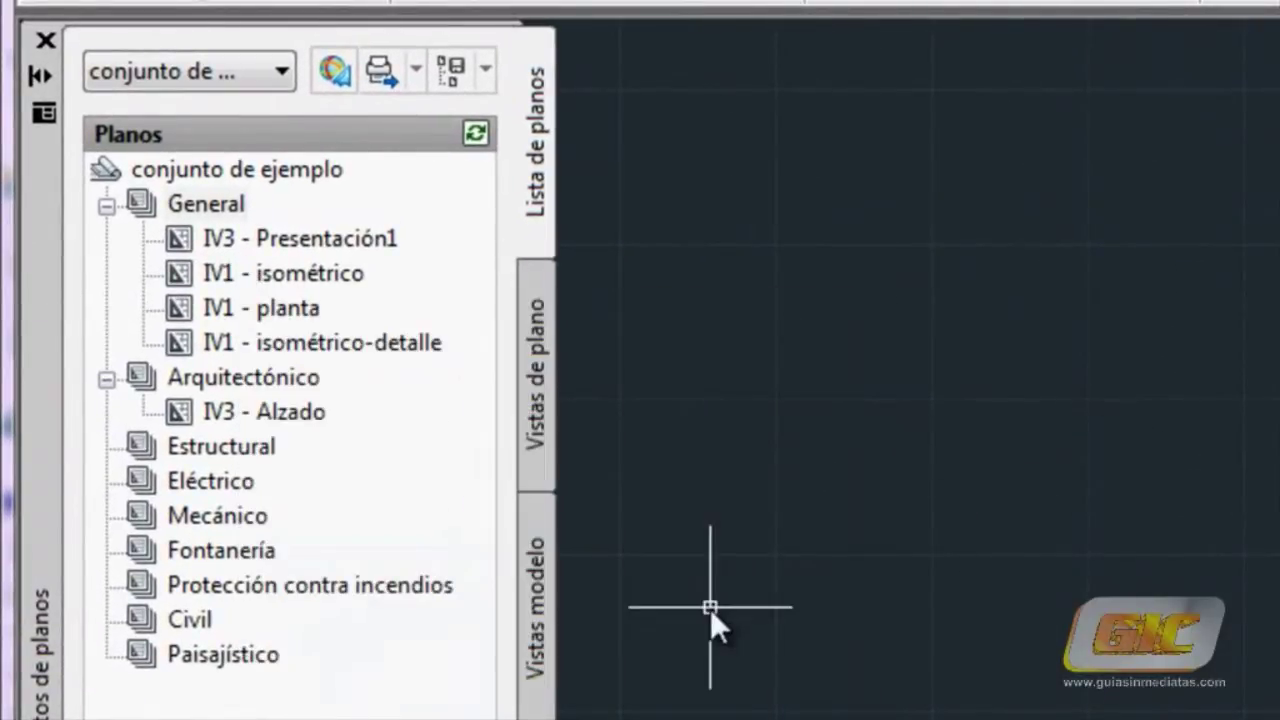
# Move the "IV1 - isométrico" sheet to the Estructural subset and the "IV3 - Presentación1" sheet to Mecánico.
pyautogui.click(321, 275)
pyautogui.moveTo(259, 274); pyautogui.dragTo(265, 446)
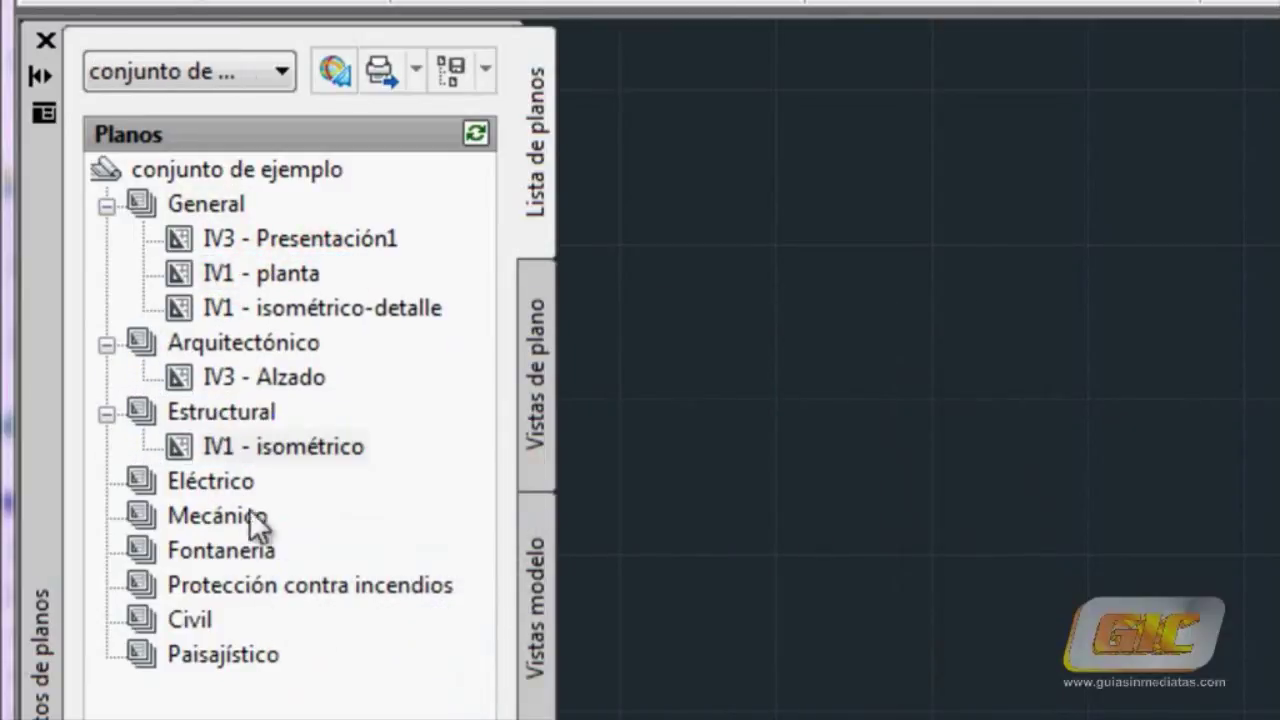
pyautogui.moveTo(284, 247); pyautogui.dragTo(230, 520)
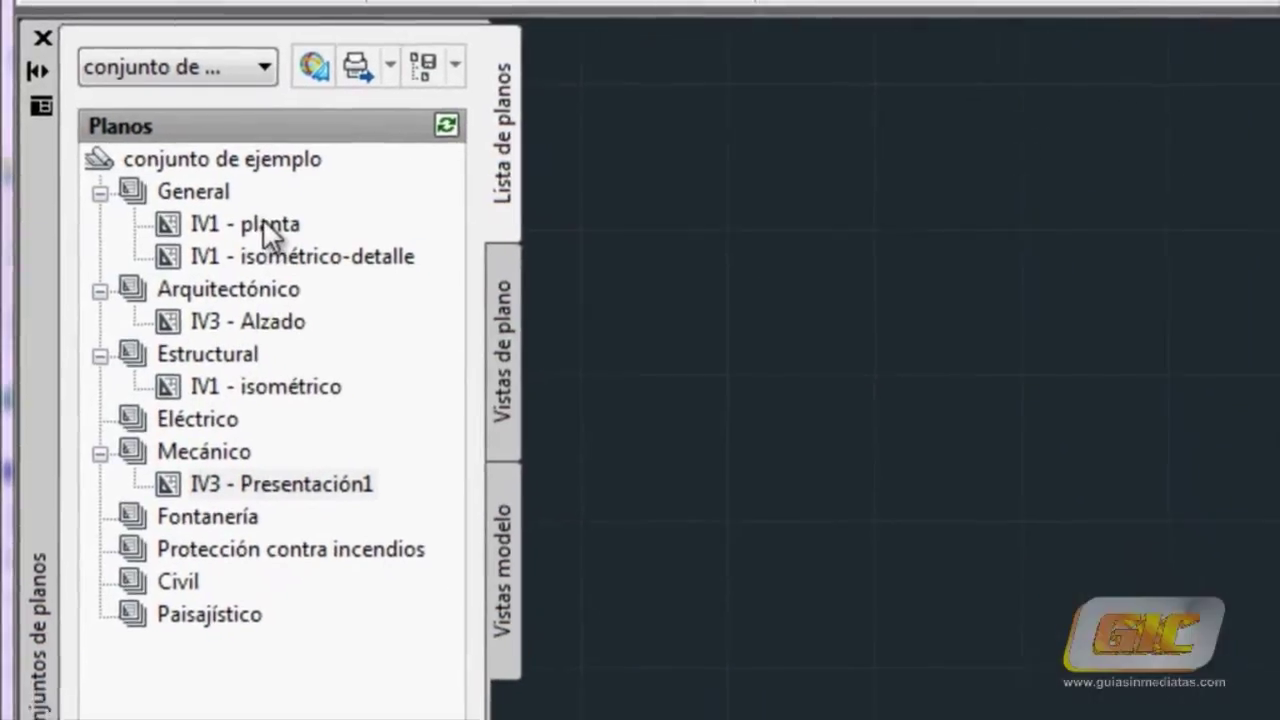
# Open the "IV3 - Alzado" sheet from the Arquitectónico subset and switch its drawing to model space.
pyautogui.click(279, 323)
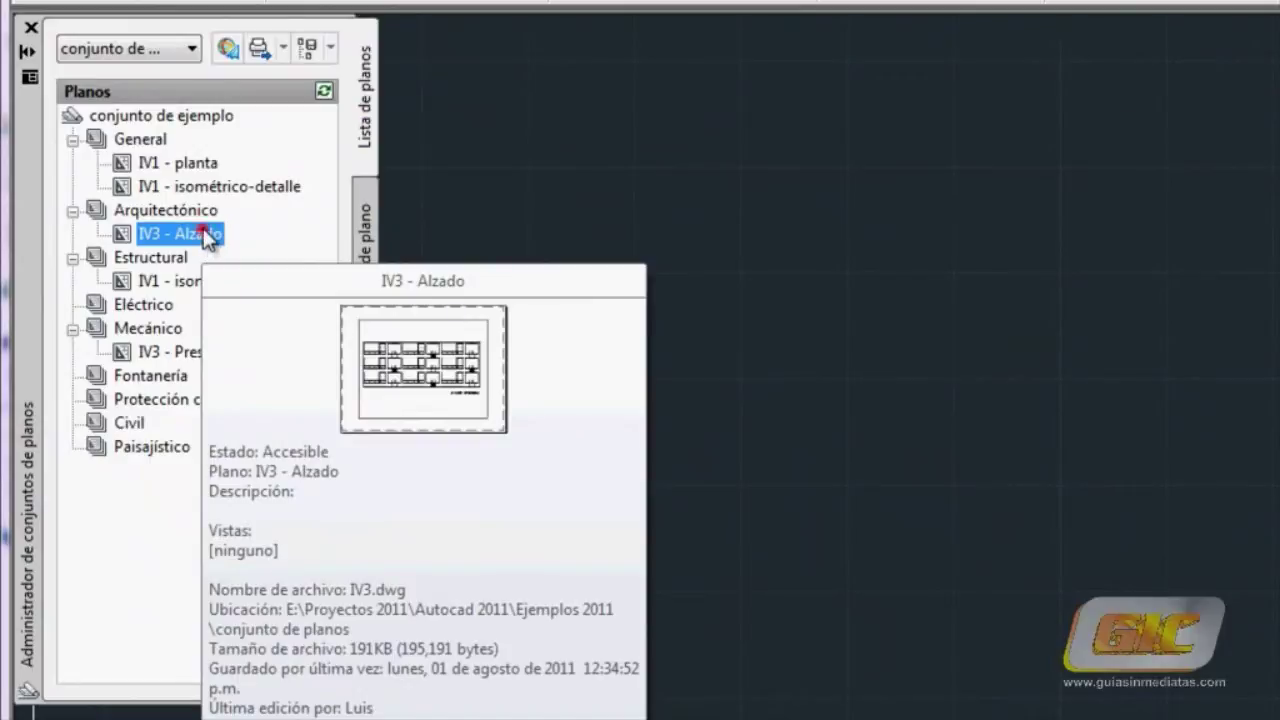
pyautogui.doubleClick(205, 236)
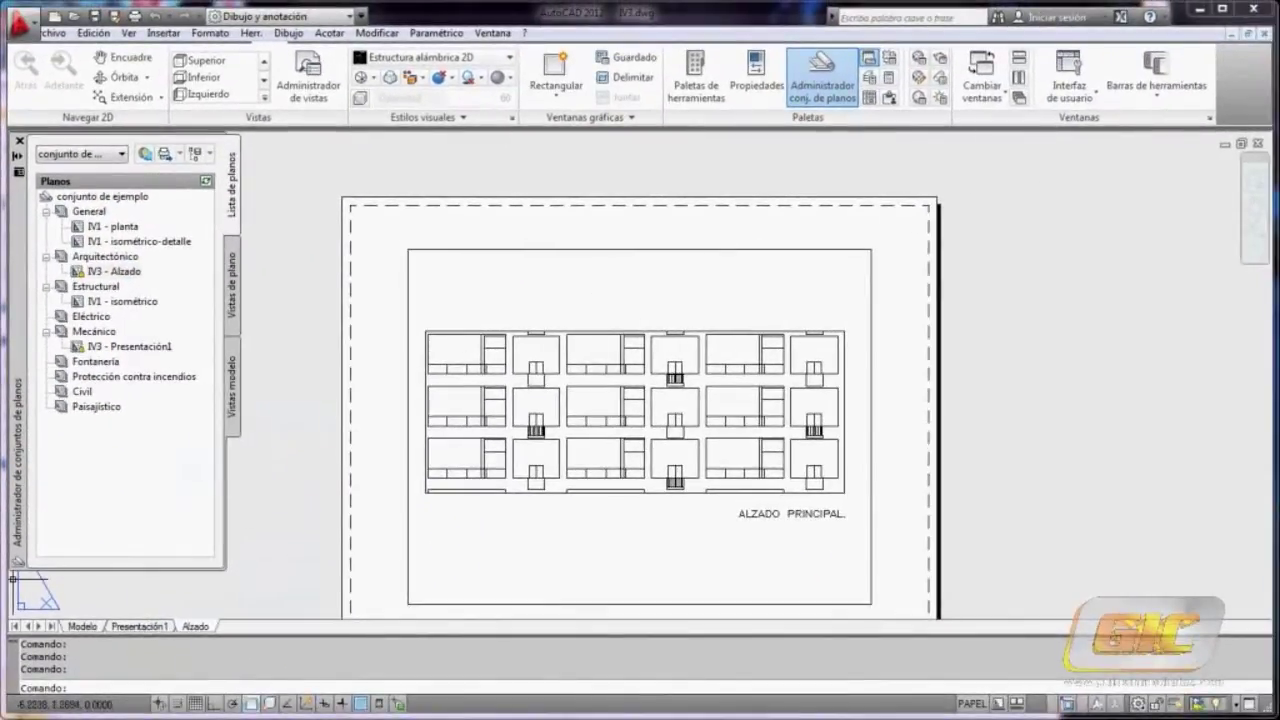
pyautogui.click(87, 627)
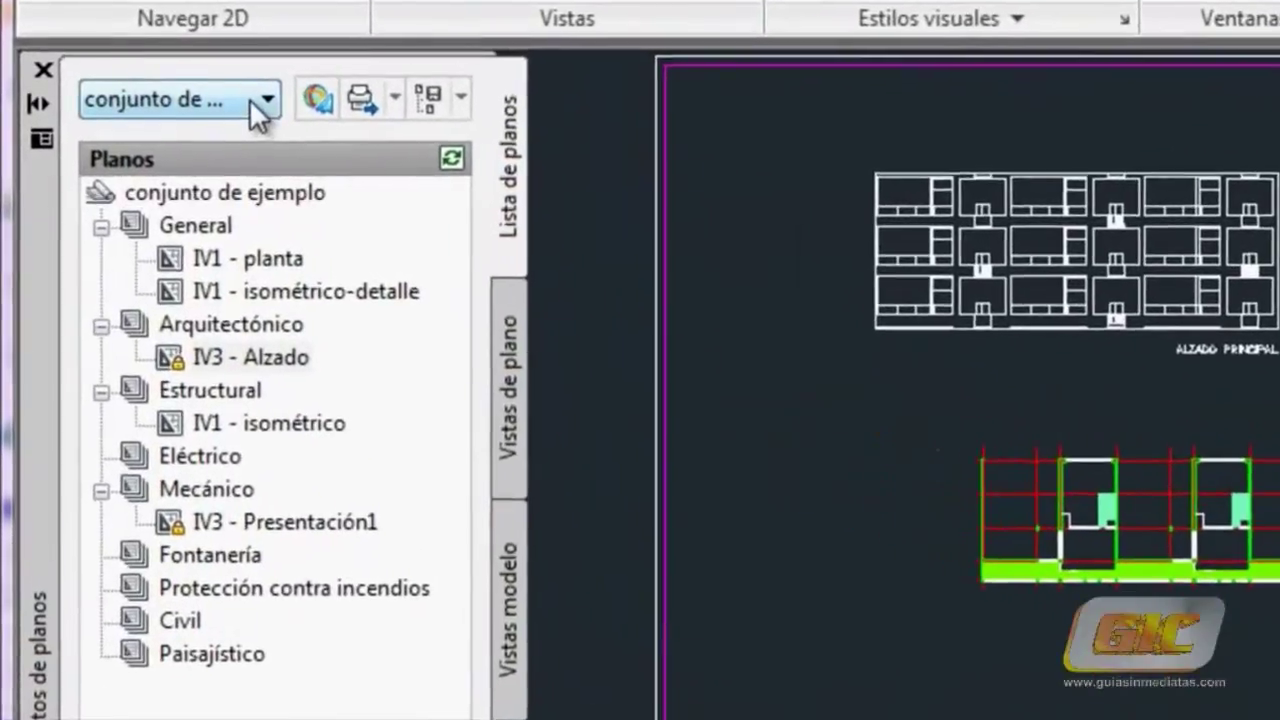
# Open the existing sheet set "conjunto-ejemplo-2" from the "conjunto de planos" folder.
pyautogui.click(234, 111)
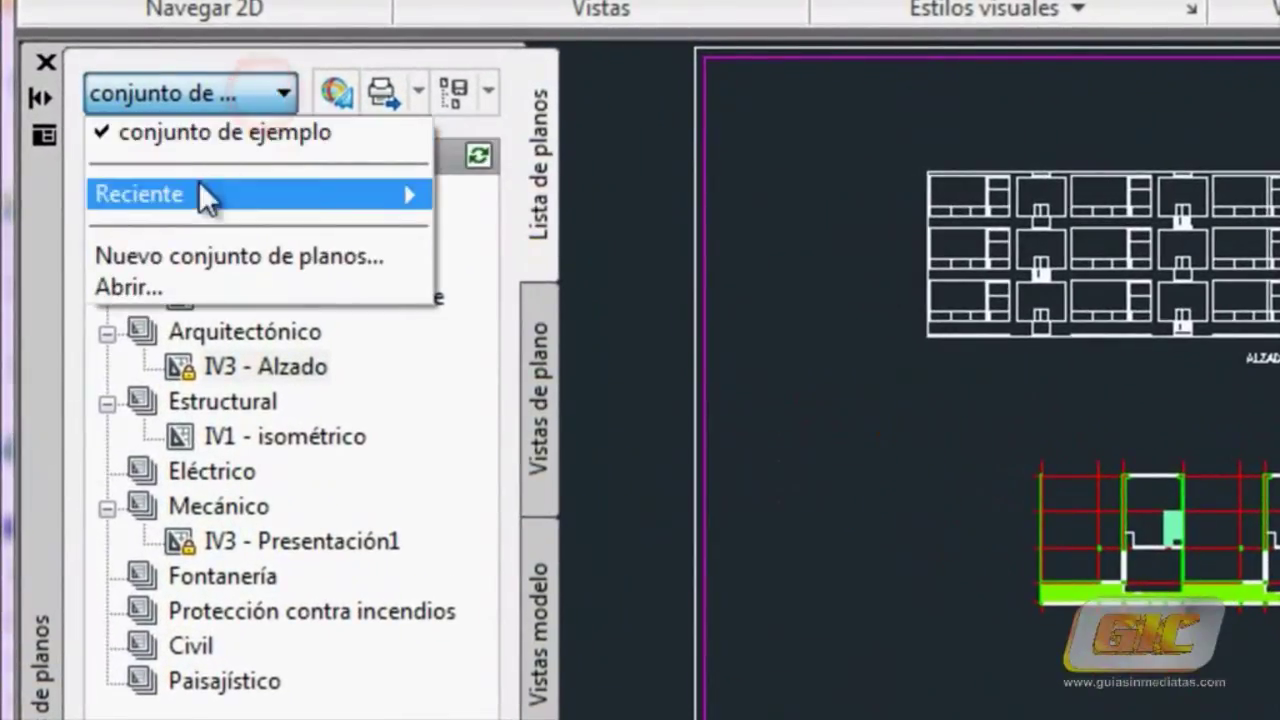
pyautogui.click(183, 290)
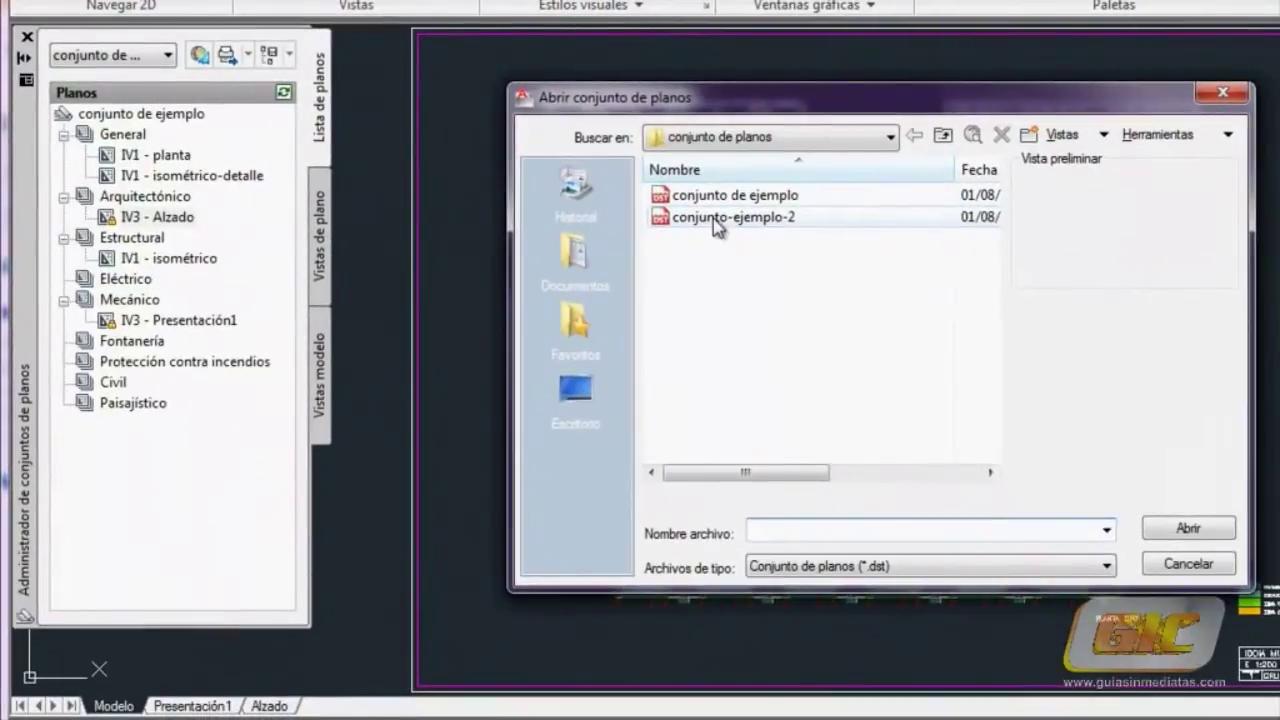
pyautogui.click(814, 249)
pyautogui.click(1186, 528)
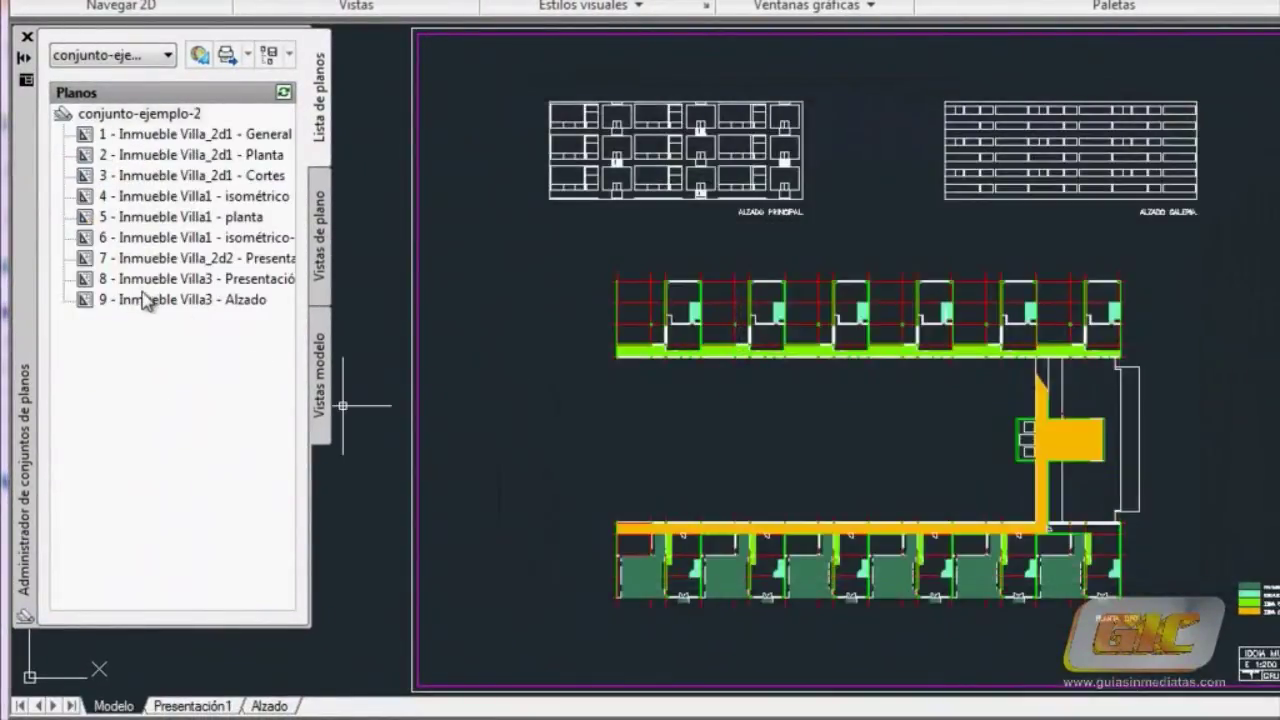
pyautogui.moveTo(146, 306)
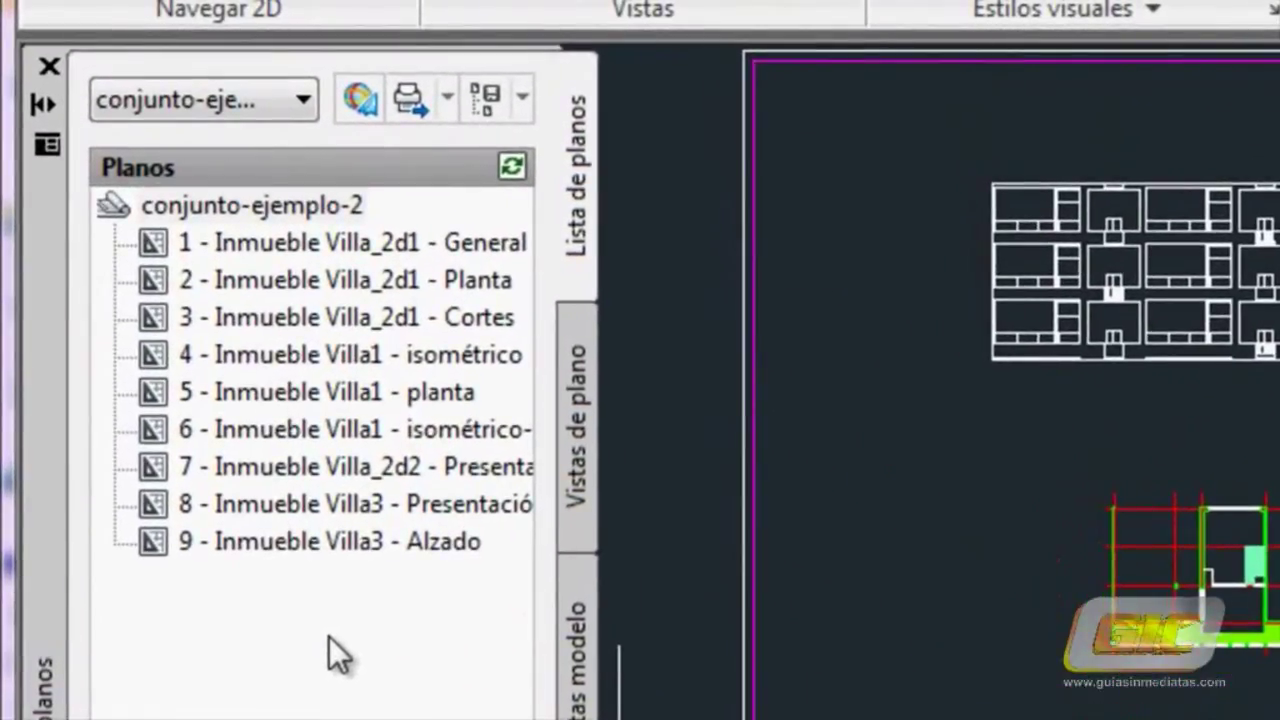
# Create a new subset named "cortes" in the conjunto-ejemplo-2 sheet set.
pyautogui.rightClick(219, 205)
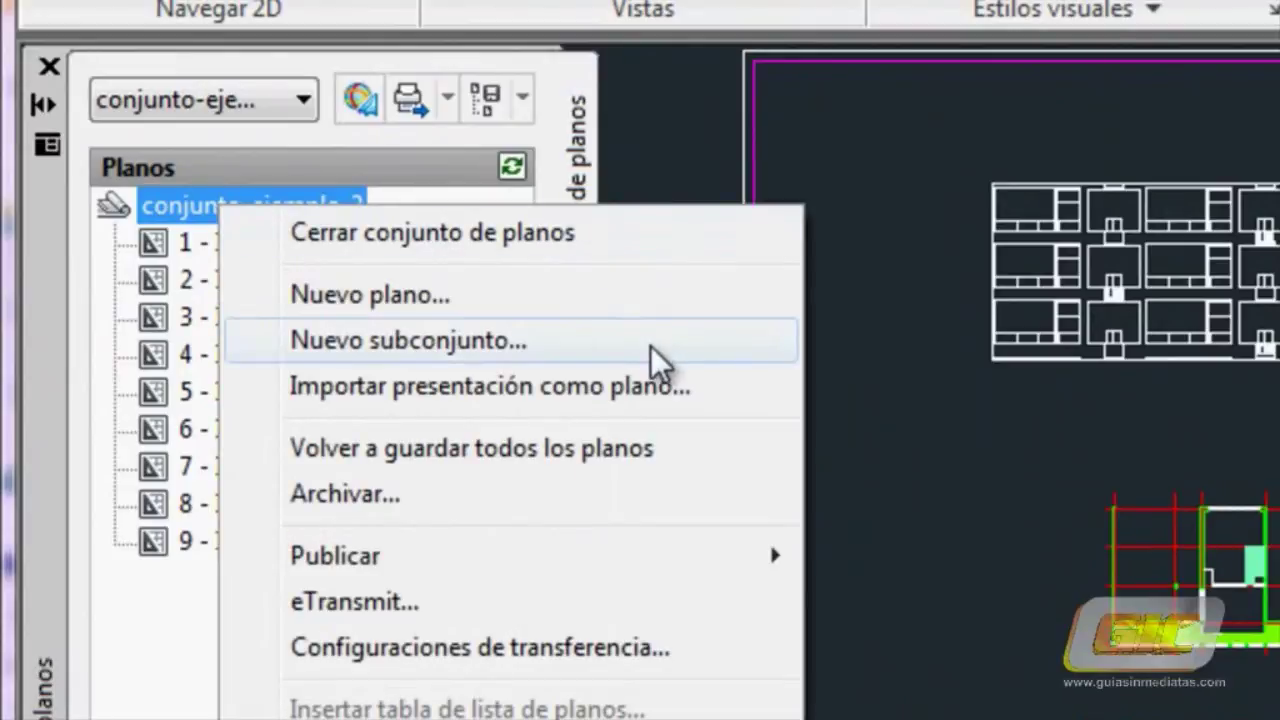
pyautogui.click(650, 345)
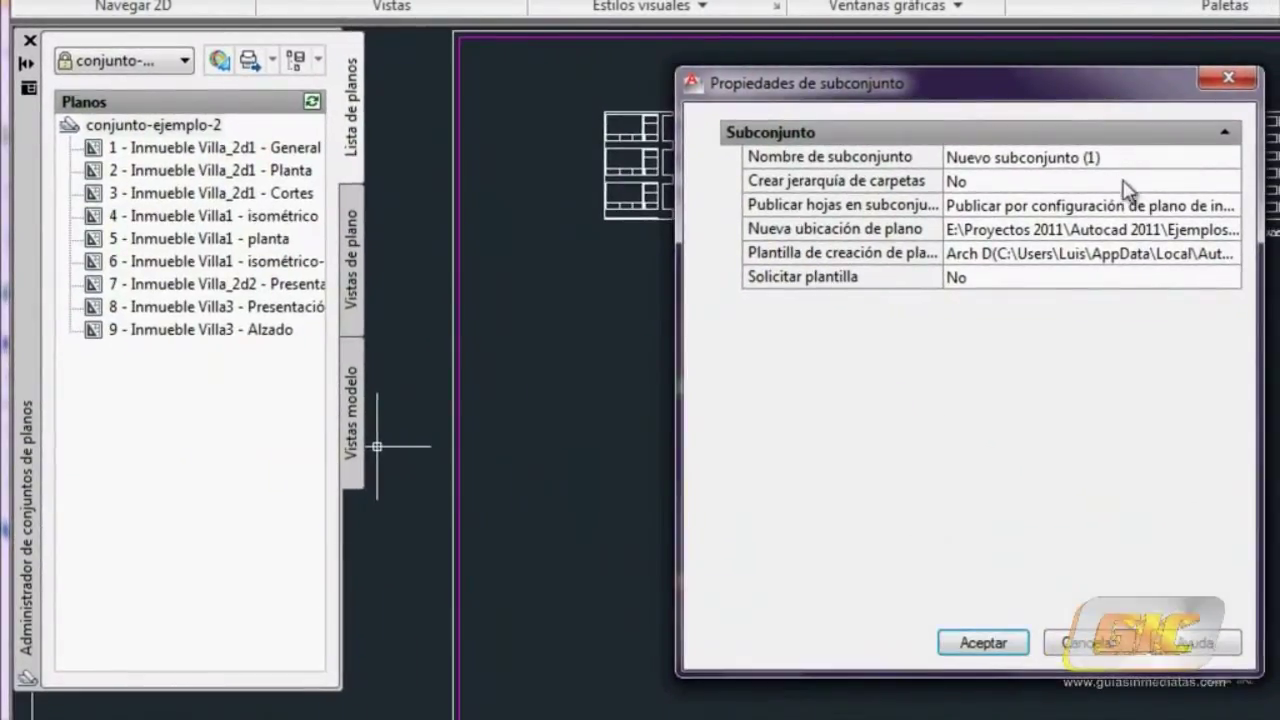
pyautogui.click(1120, 157)
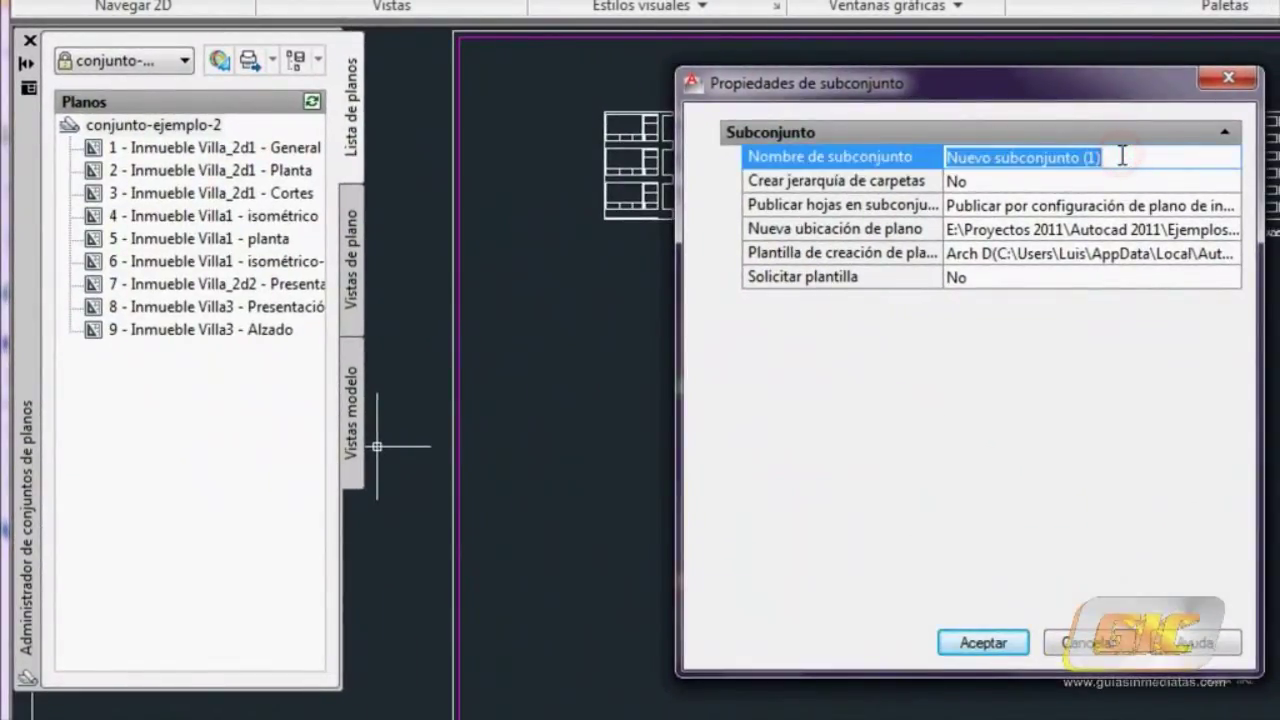
pyautogui.write('cortes')
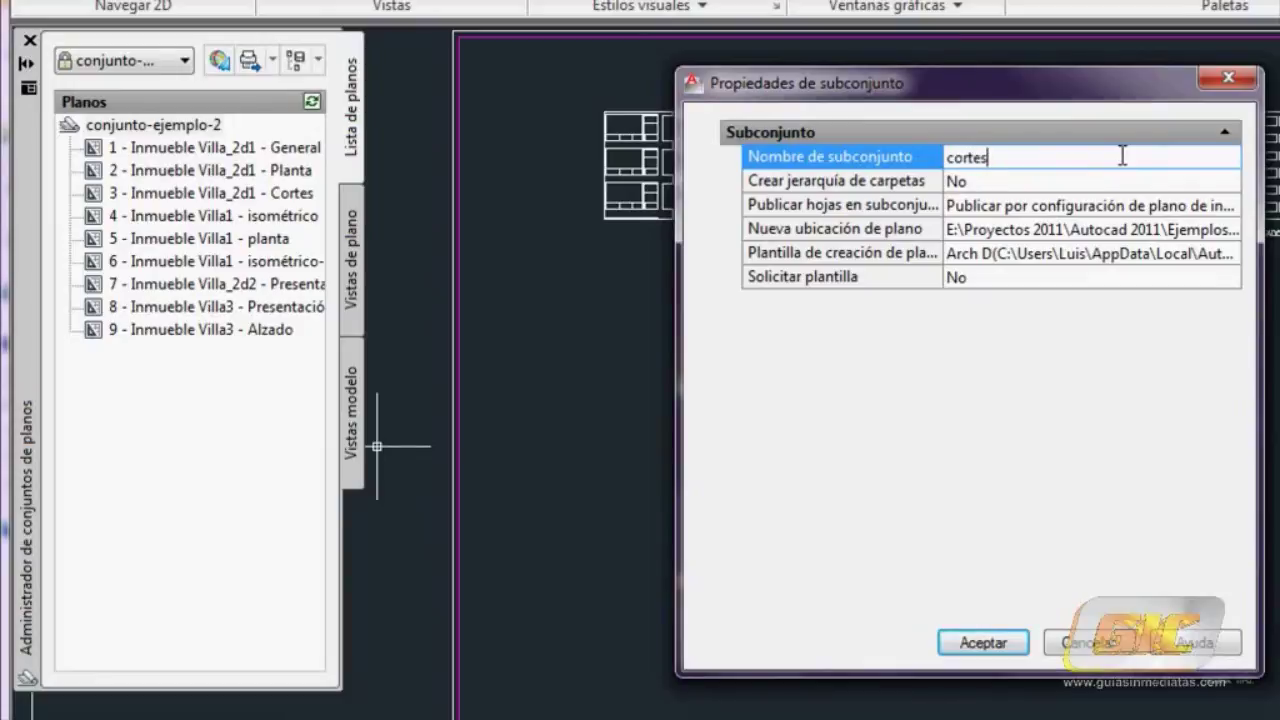
pyautogui.press('Tab')
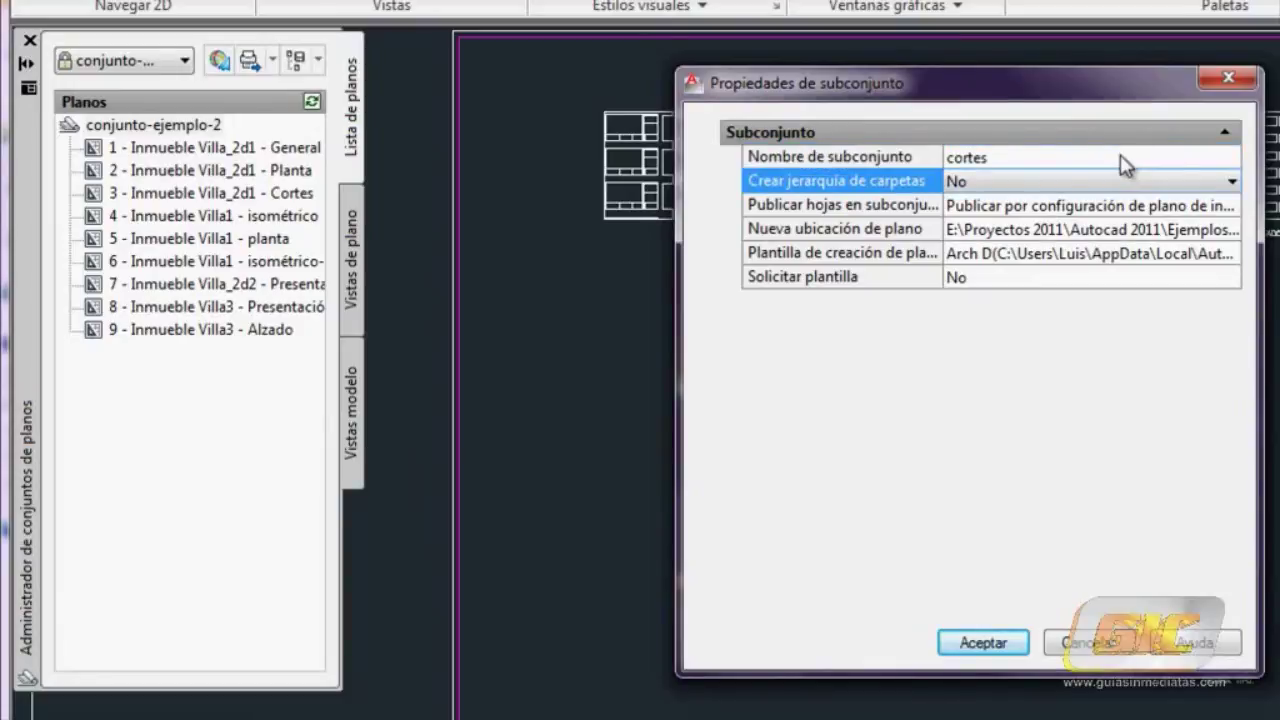
pyautogui.click(983, 642)
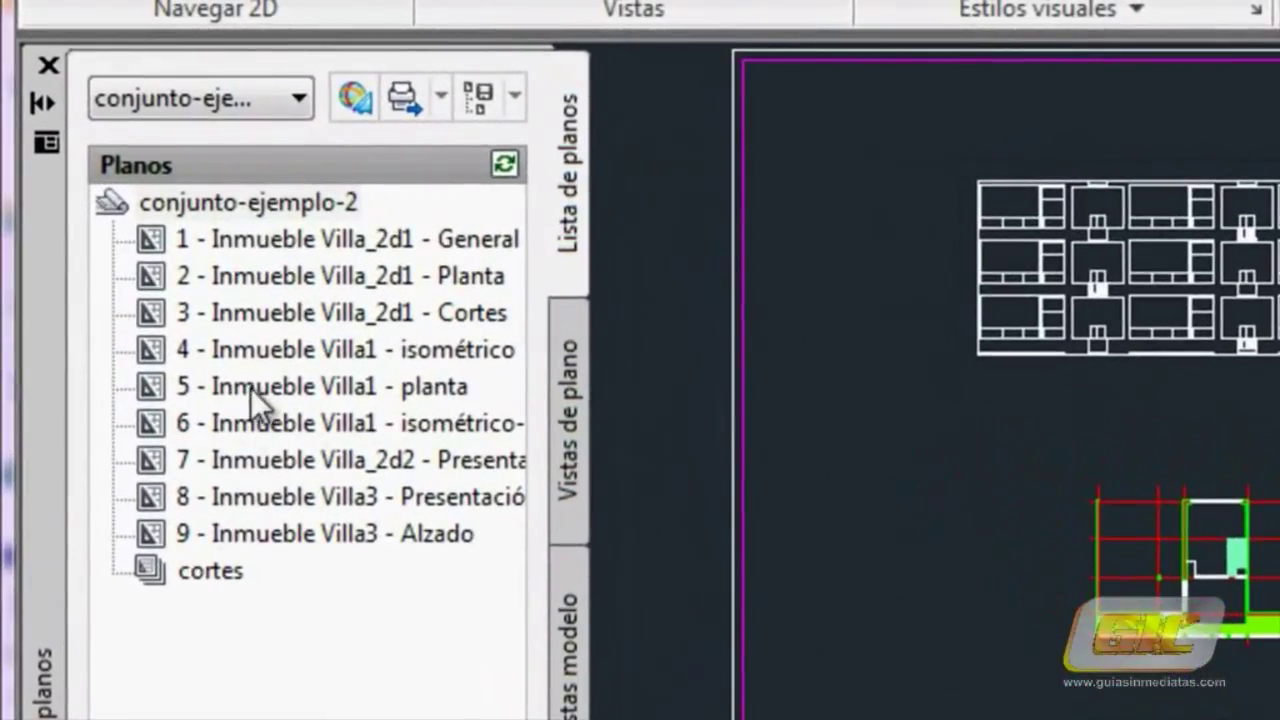
# Move the "3 - Inmueble Villa_2d1 - Cortes" sheet into the cortes subset and widen the Sheet Set Manager palette.
pyautogui.click(217, 336)
pyautogui.click(246, 423)
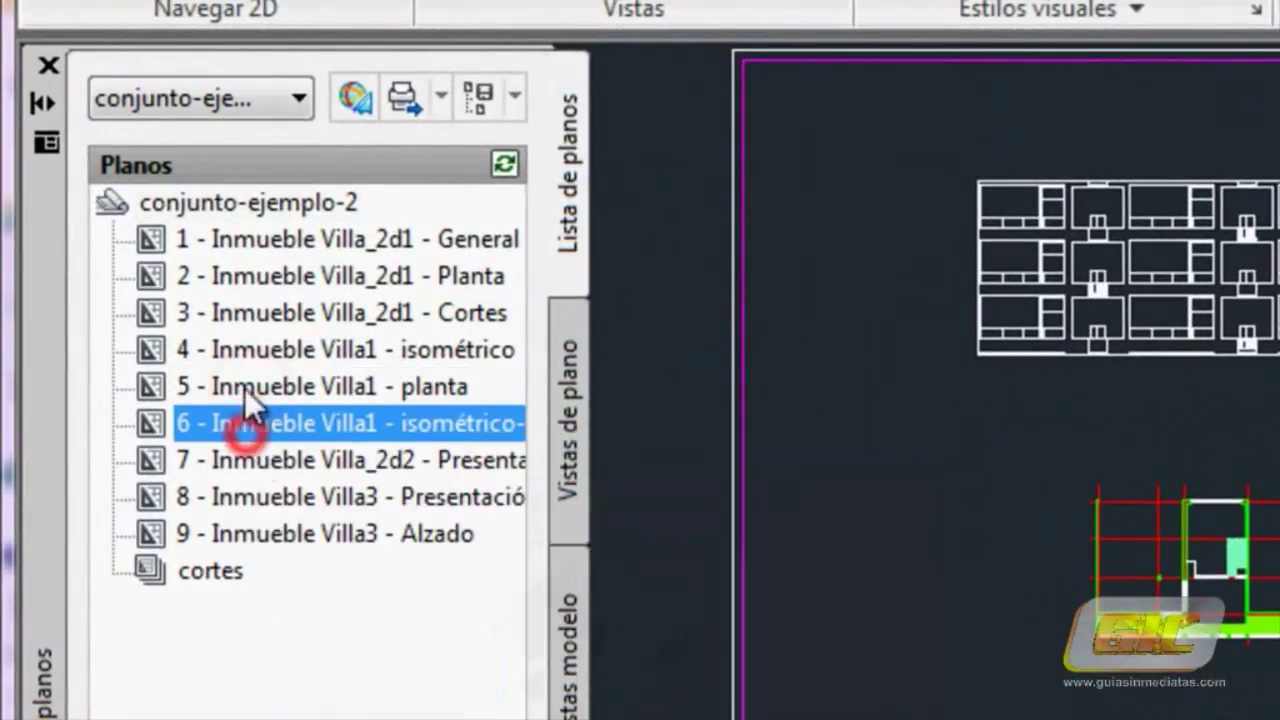
pyautogui.click(248, 315)
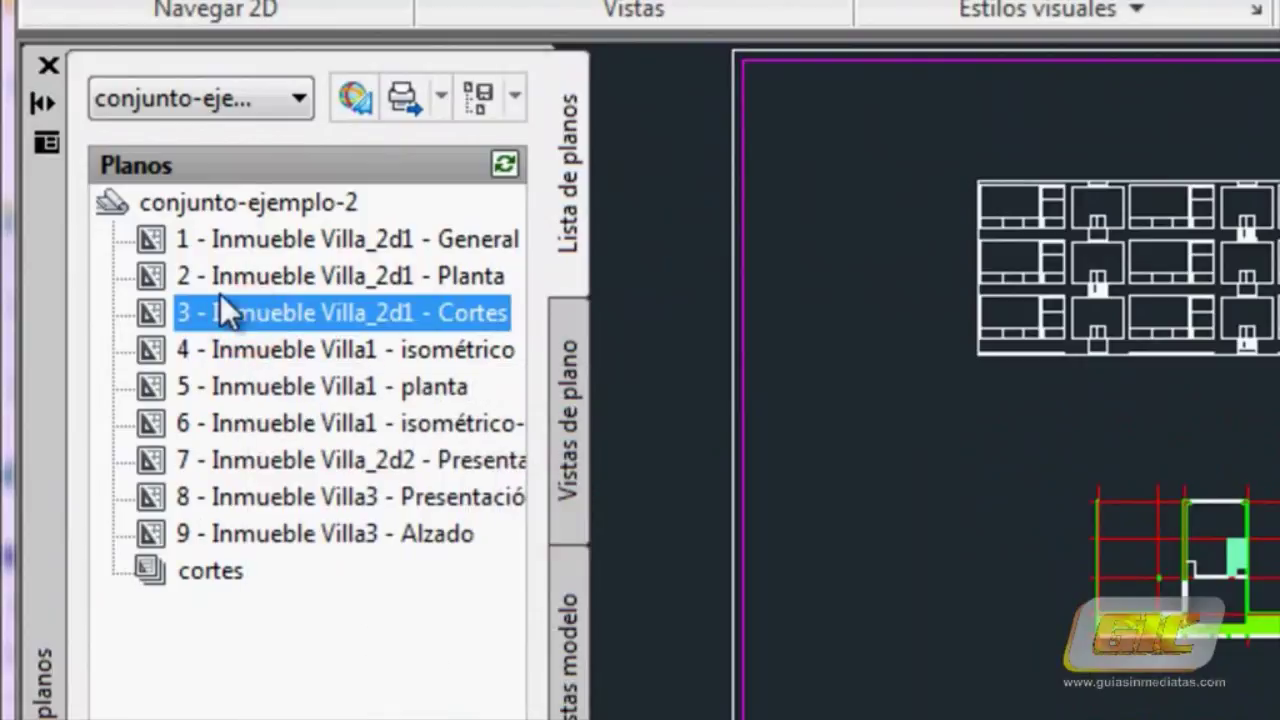
pyautogui.moveTo(226, 320); pyautogui.dragTo(197, 569)
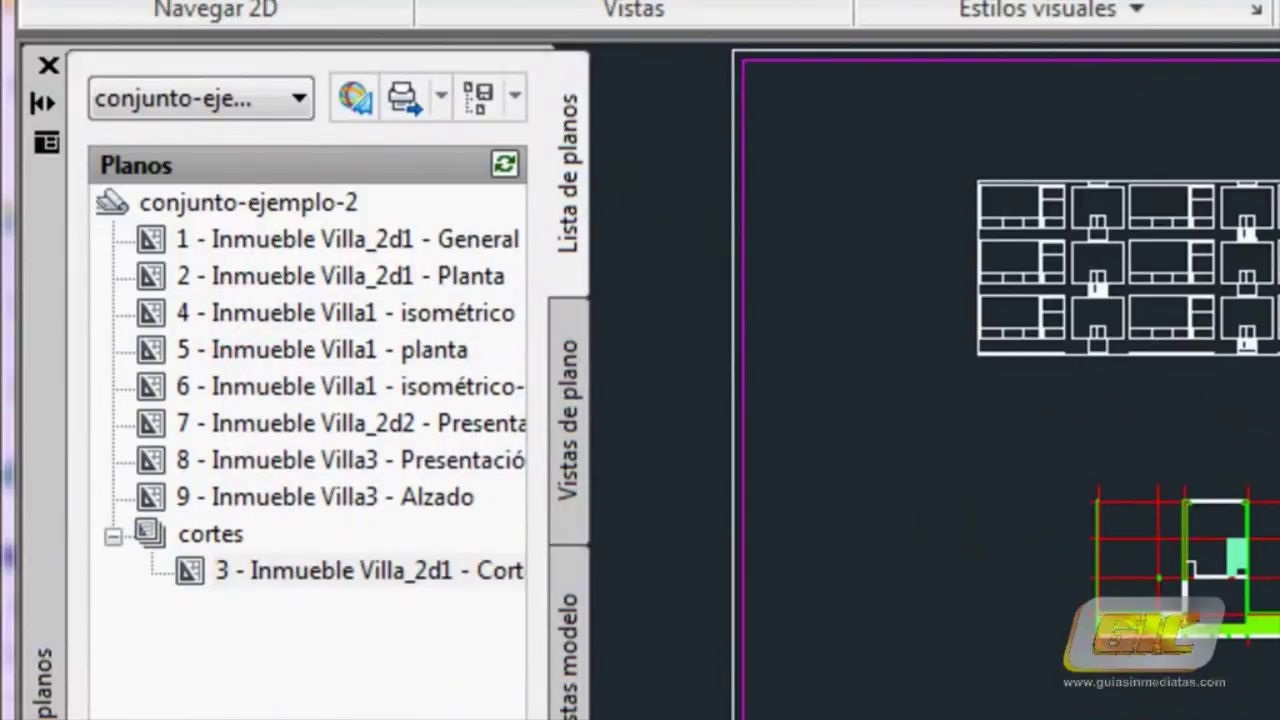
pyautogui.moveTo(590, 400); pyautogui.dragTo(743, 400)
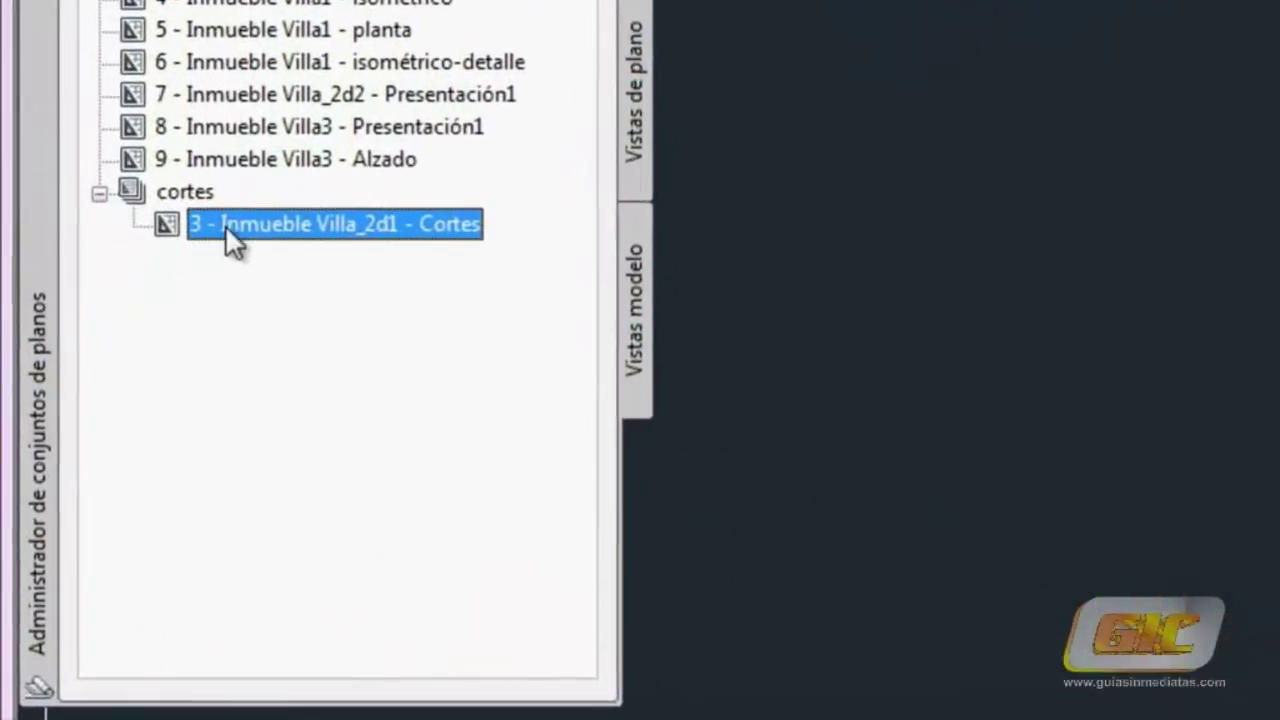
# Create a new sheet titled "Nuevo-Proyecto" in the cortes subset, keeping the default Arch D template and folder path.
pyautogui.click(203, 165)
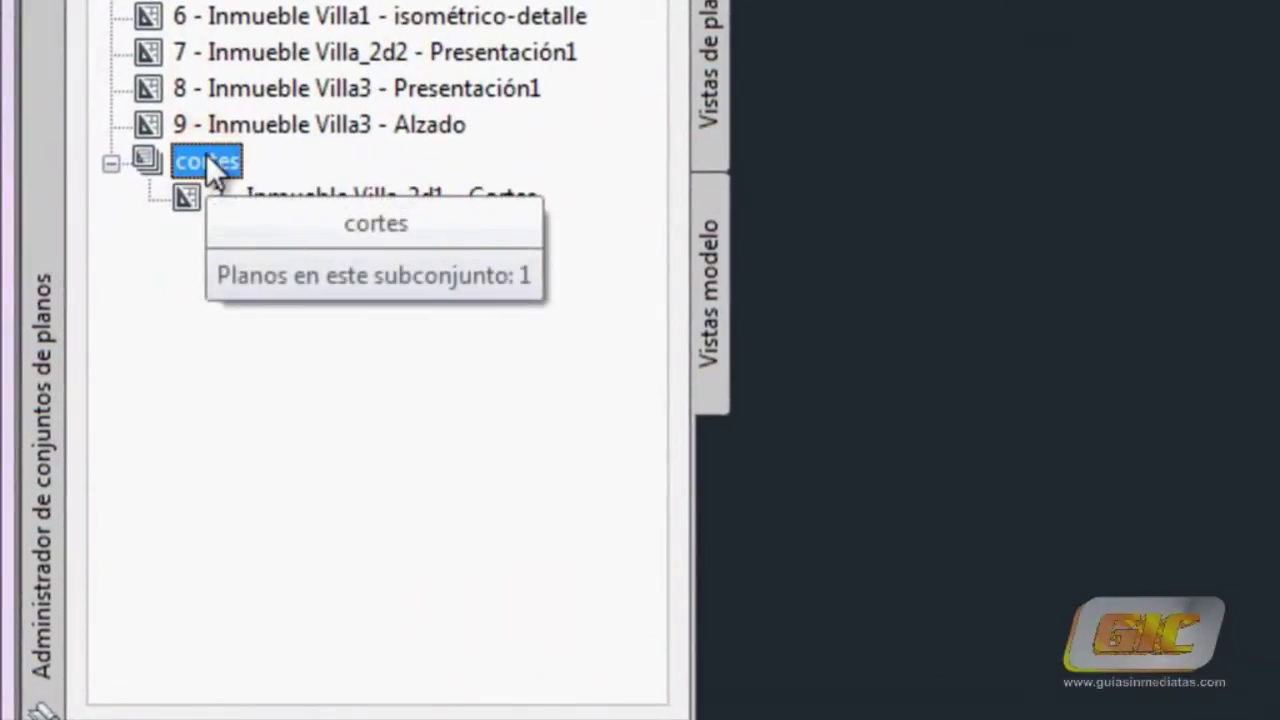
pyautogui.rightClick(206, 157)
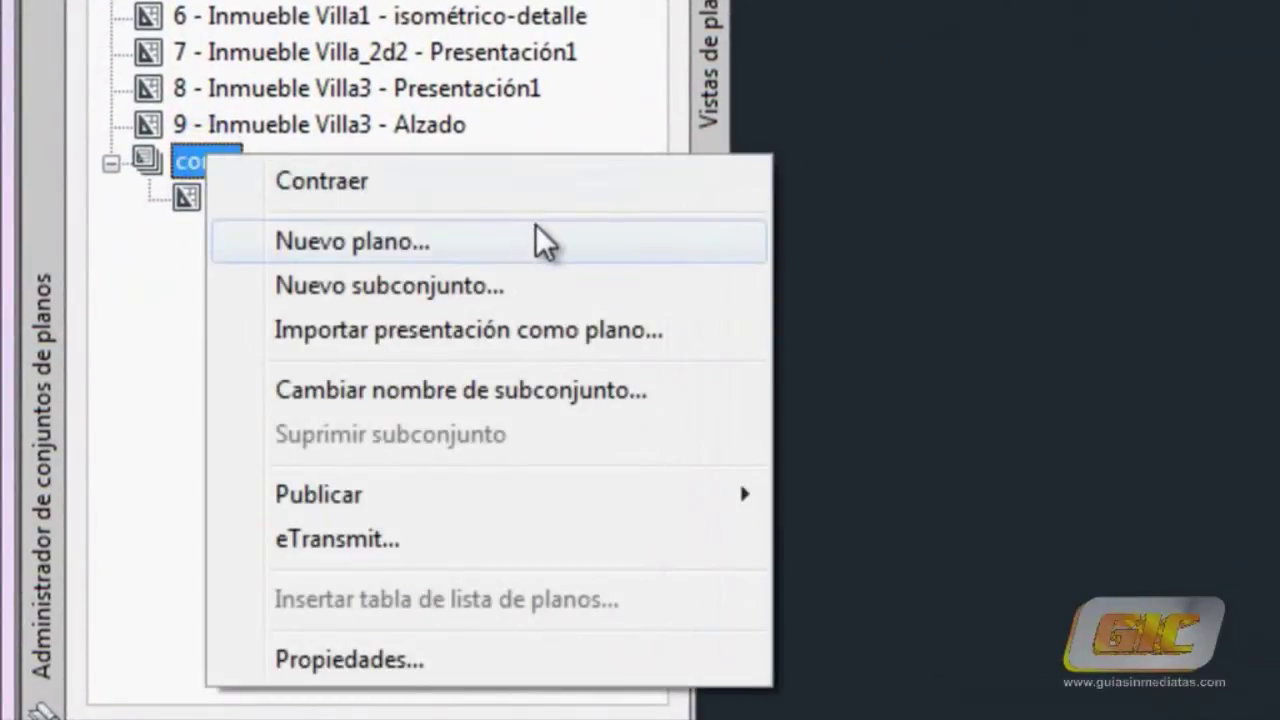
pyautogui.click(575, 241)
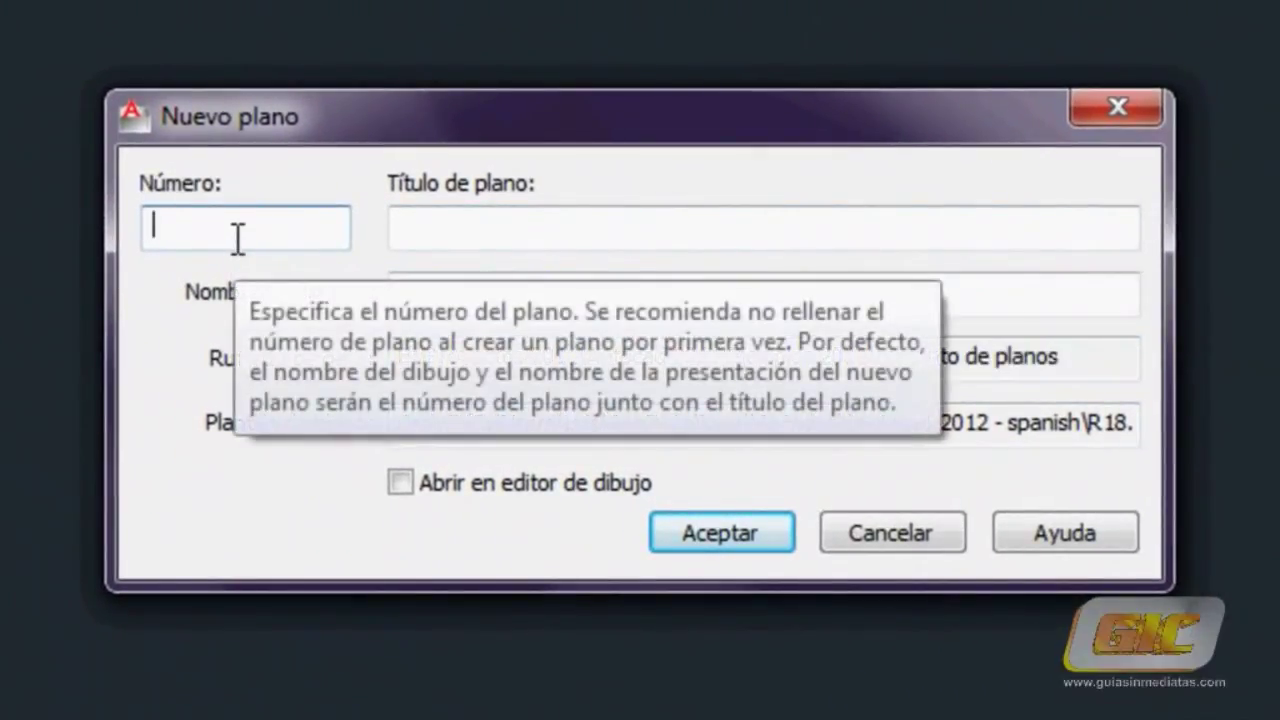
pyautogui.click(477, 222)
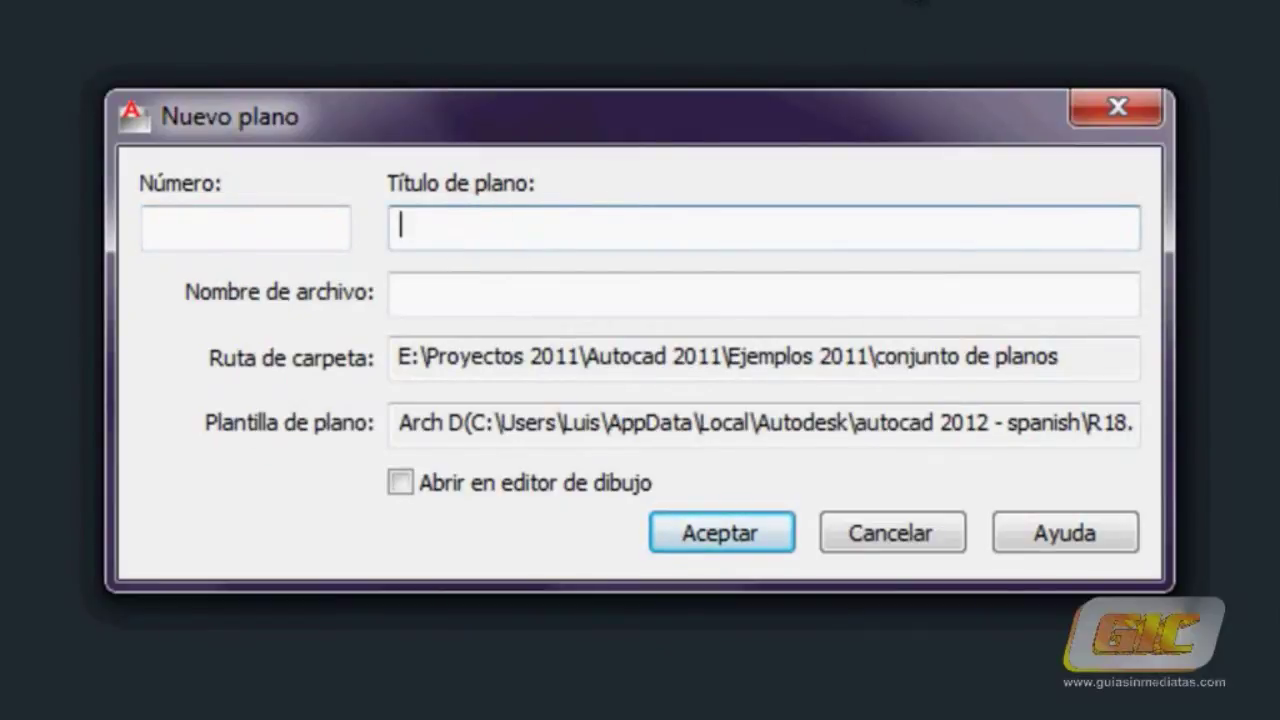
pyautogui.write('Nuevo-P')
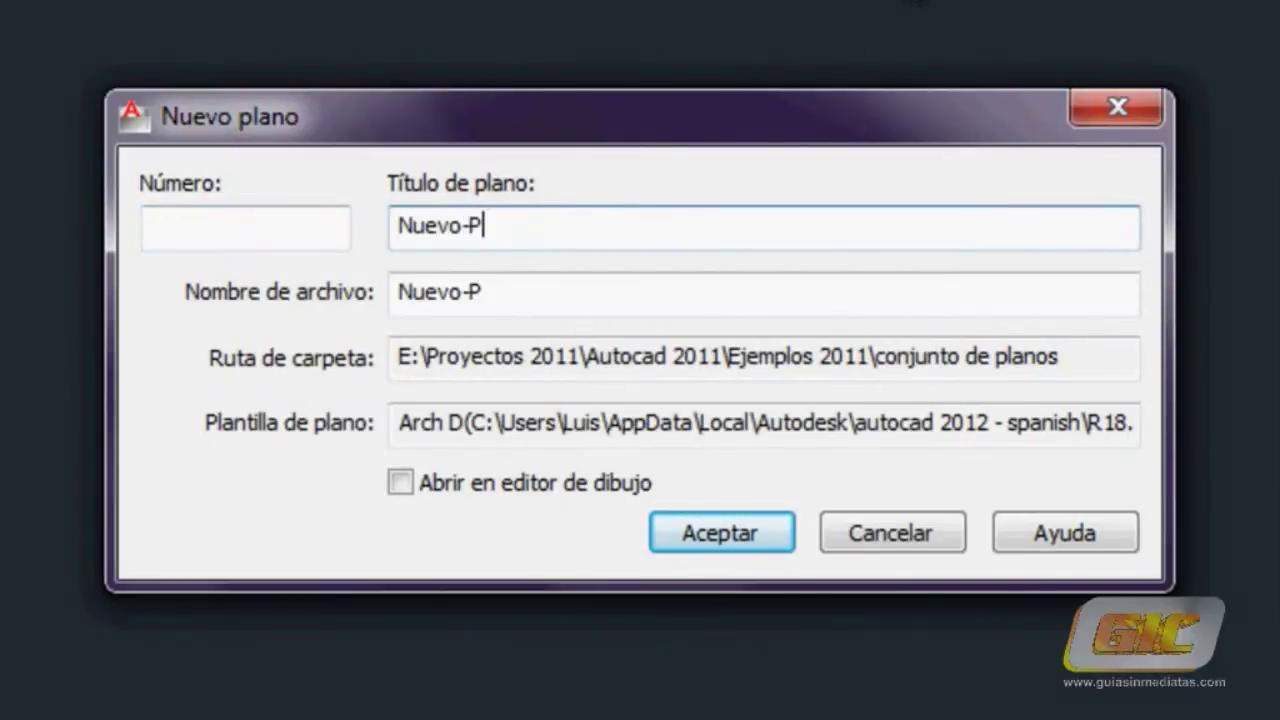
pyautogui.write('royecto')
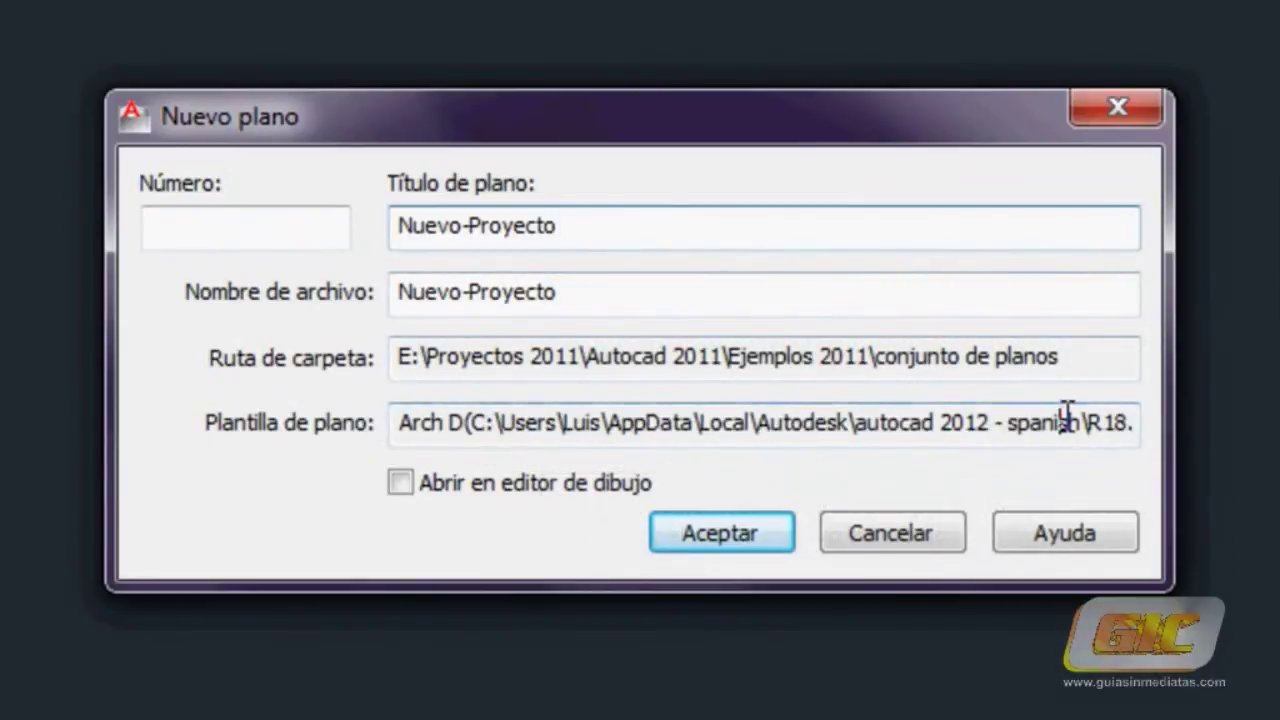
pyautogui.click(1064, 416)
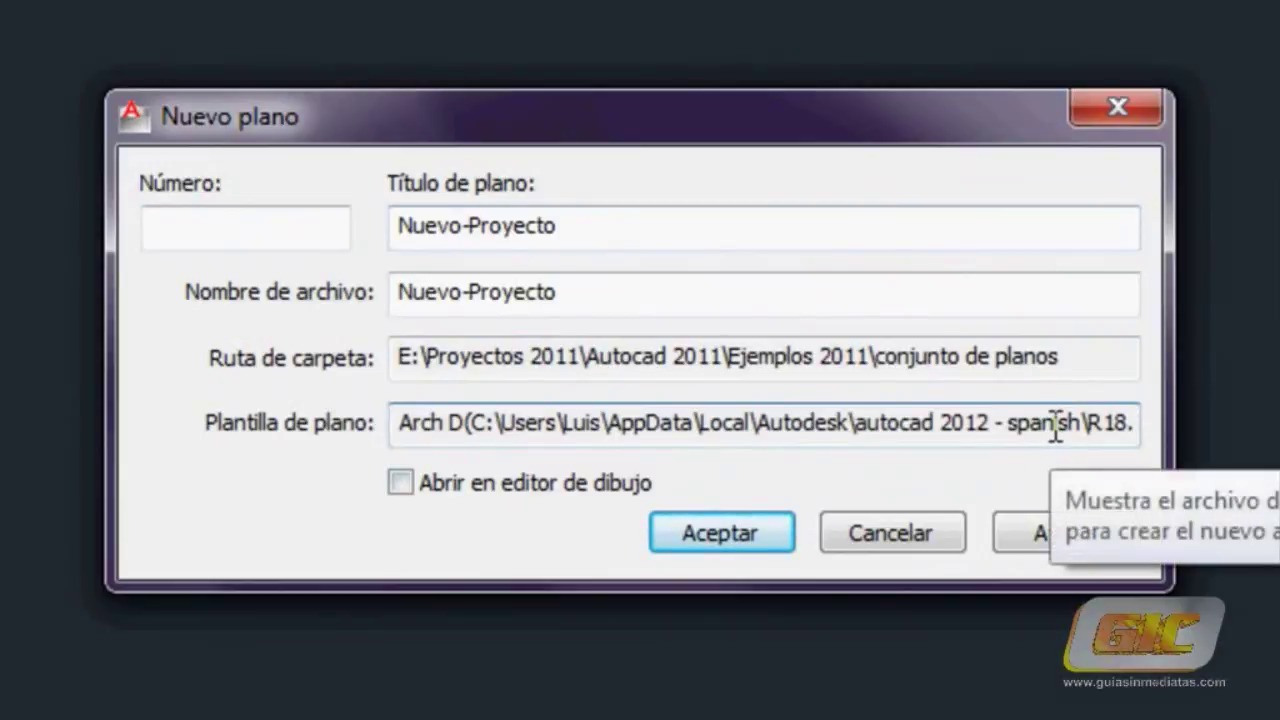
pyautogui.click(712, 533)
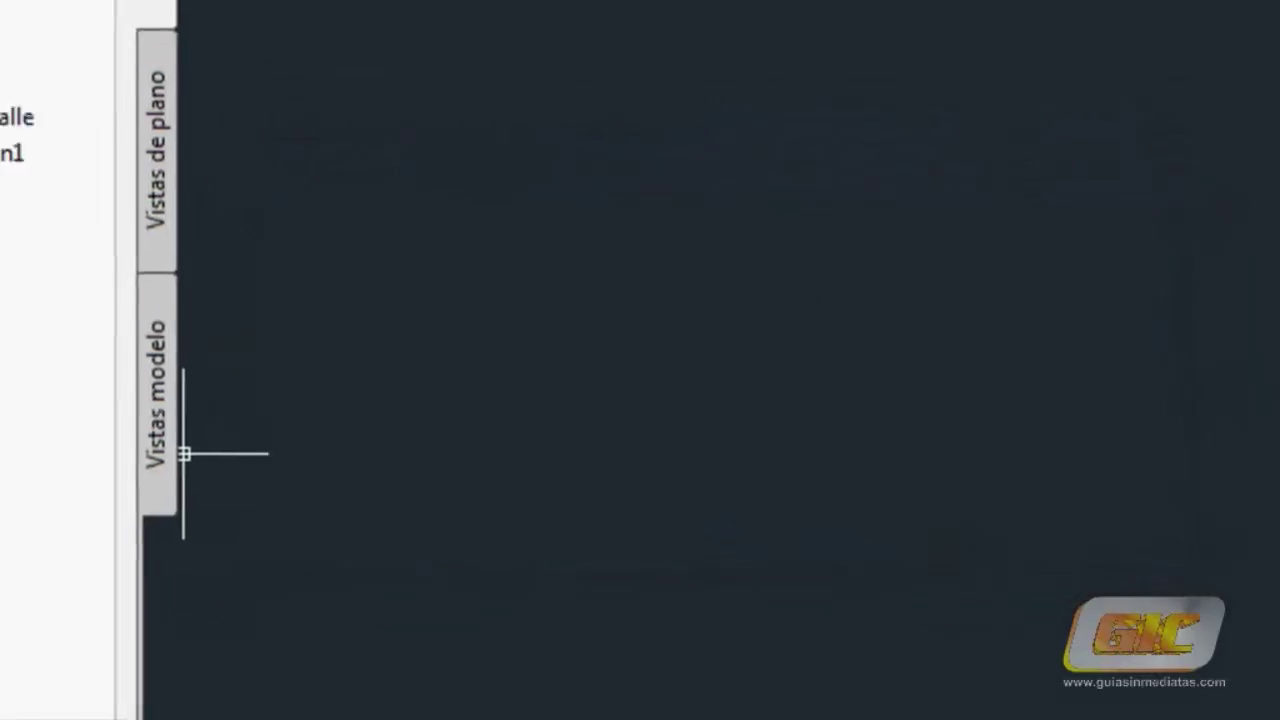
# Open the Nuevo-Proyecto sheet from the cortes subset, examine its layout and switch the drawing to model space.
pyautogui.click(228, 316)
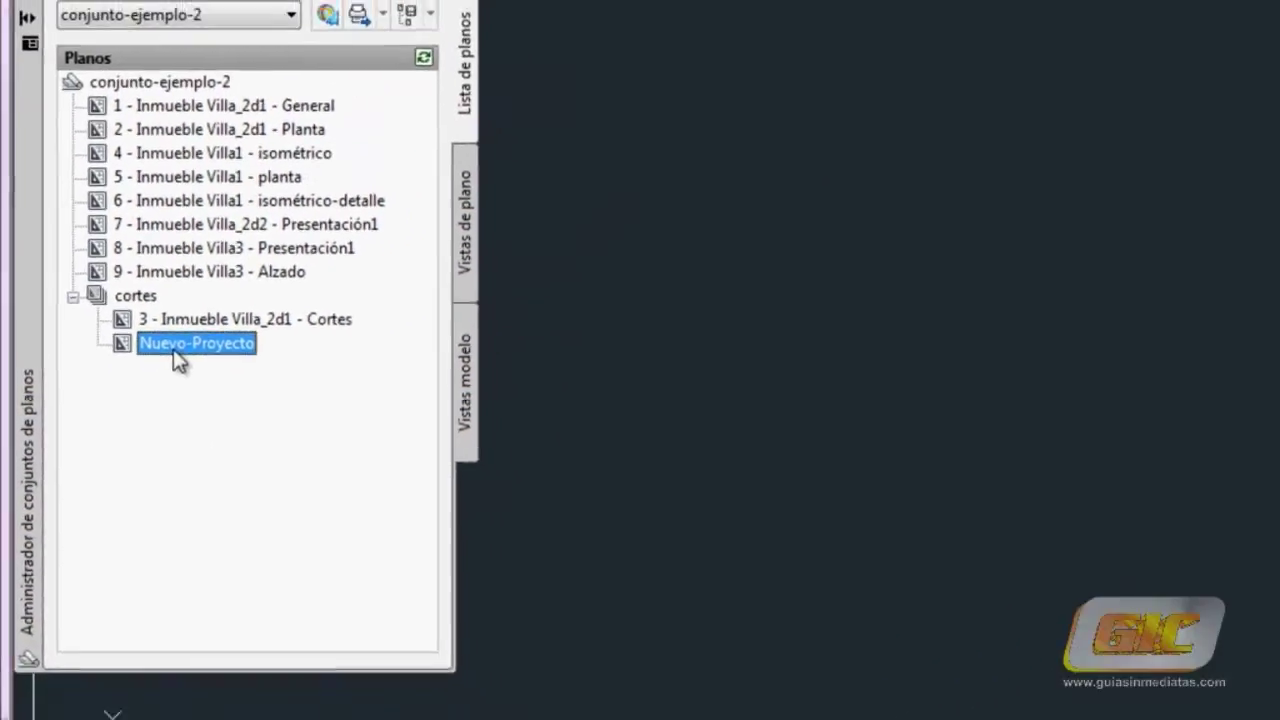
pyautogui.doubleClick(175, 345)
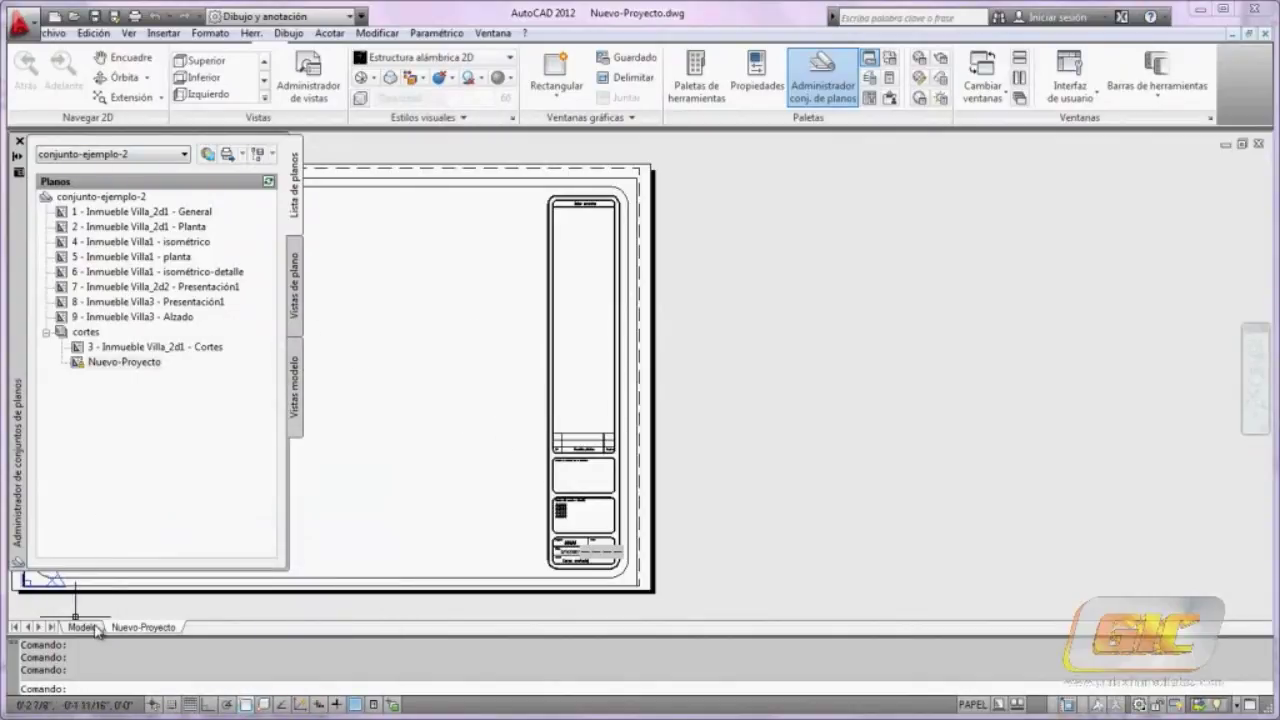
pyautogui.click(1260, 377)
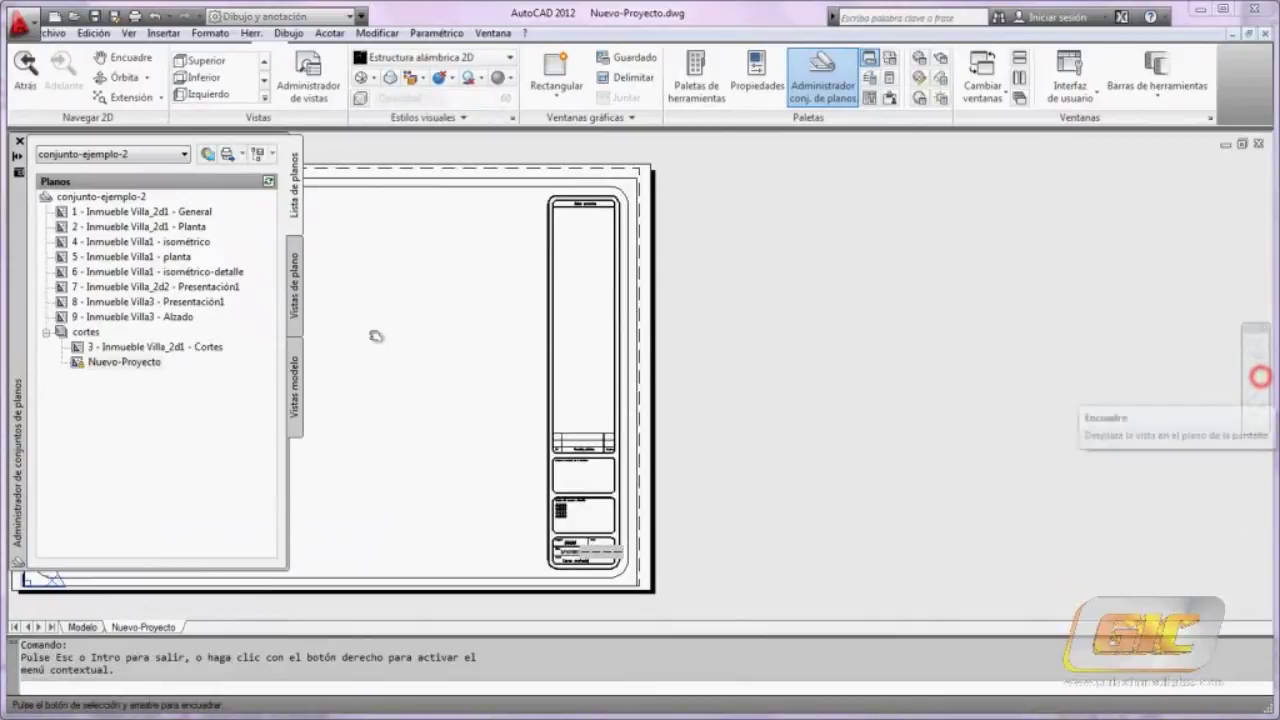
pyautogui.moveTo(375, 336); pyautogui.dragTo(694, 314)
pyautogui.rightClick(694, 314)
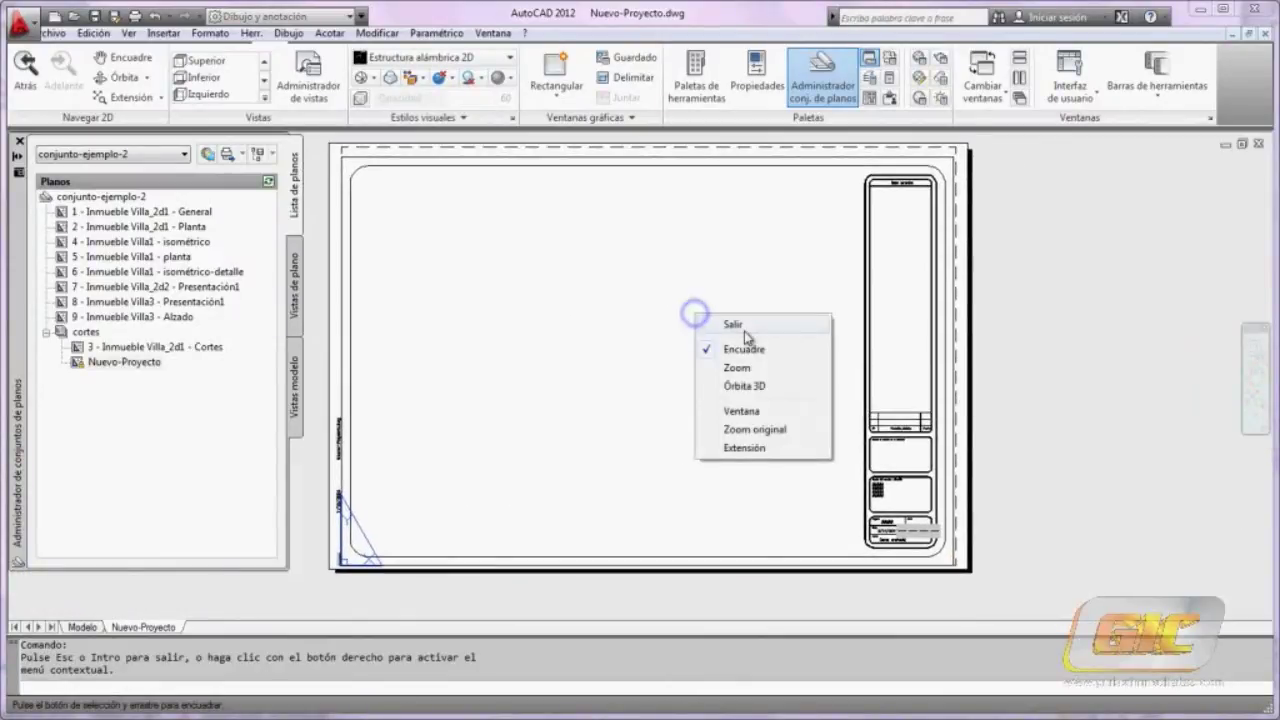
pyautogui.click(740, 325)
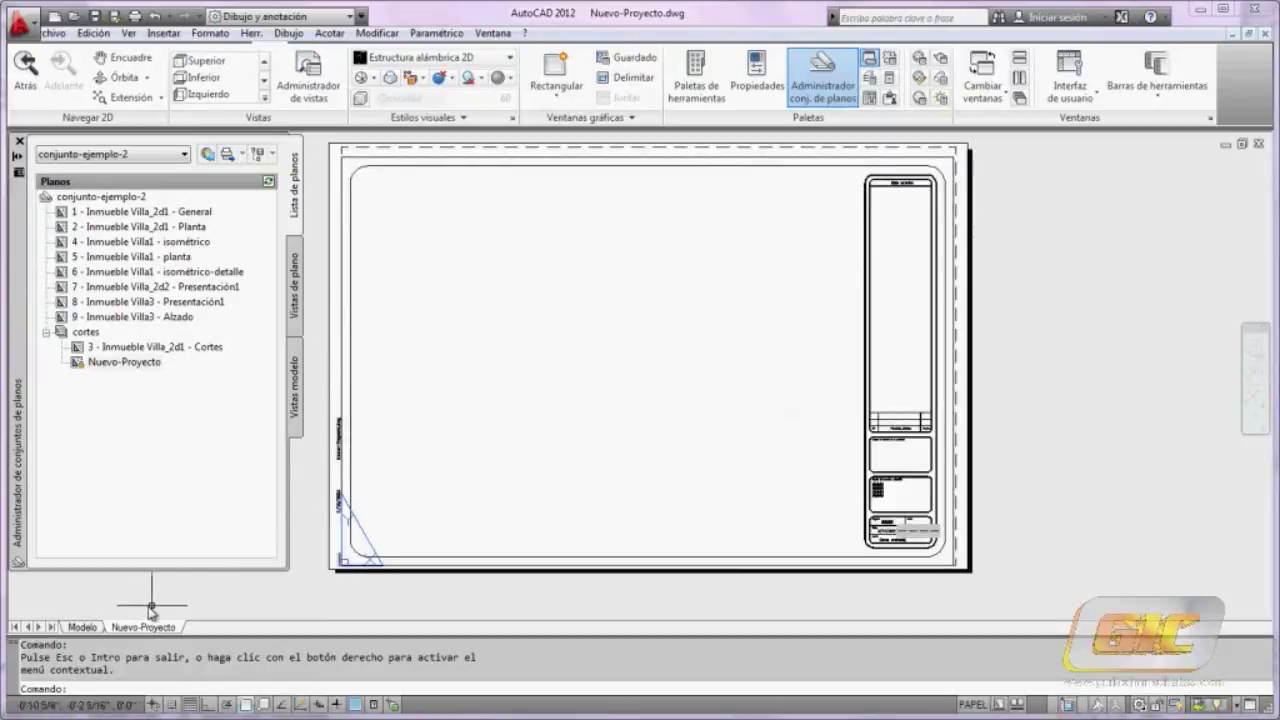
pyautogui.click(84, 627)
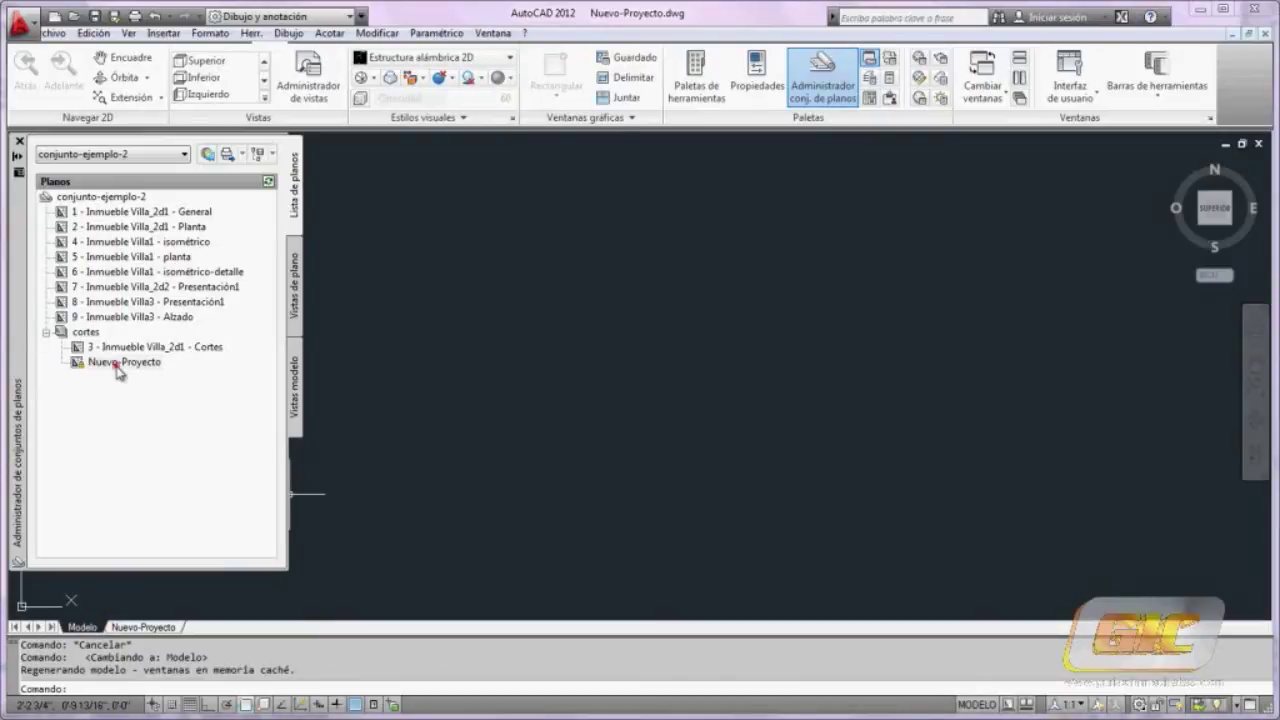
pyautogui.click(117, 364)
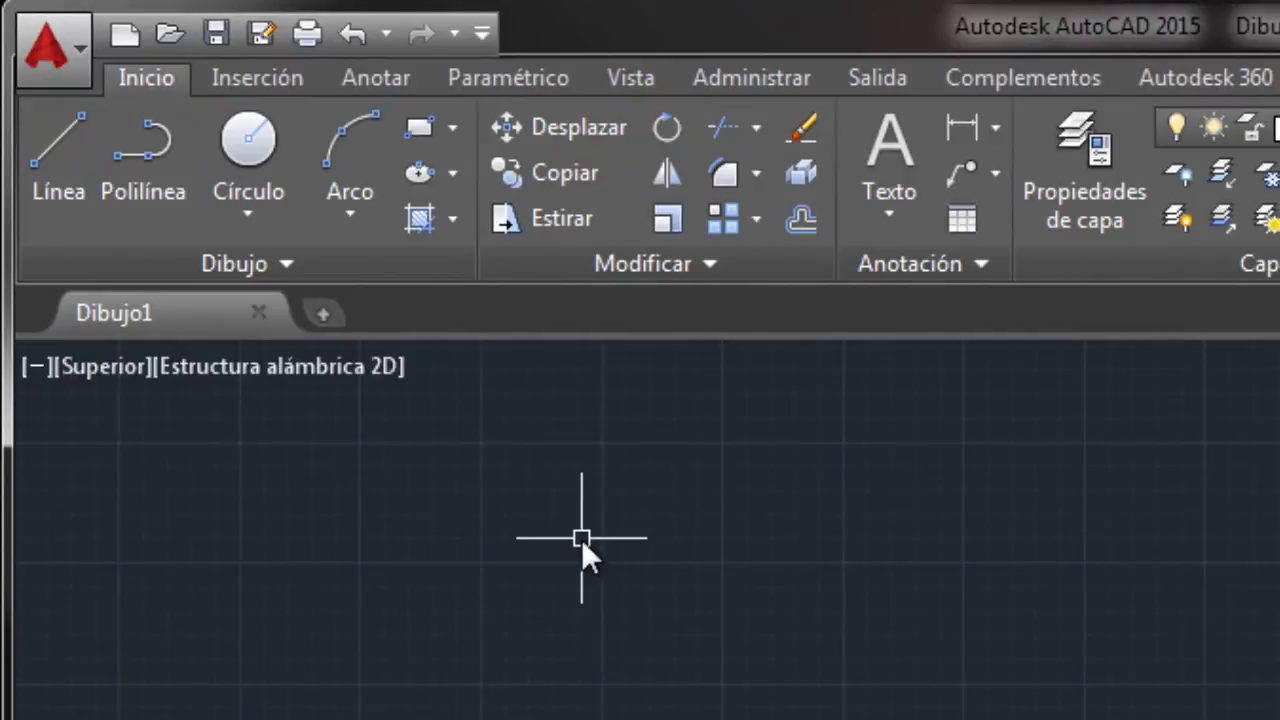
# In AutoCAD 2015, open the Sheet Set Manager and load conjunto-ejemplo-2.dst from the "conjunto de planos" folder.
pyautogui.click(631, 78)
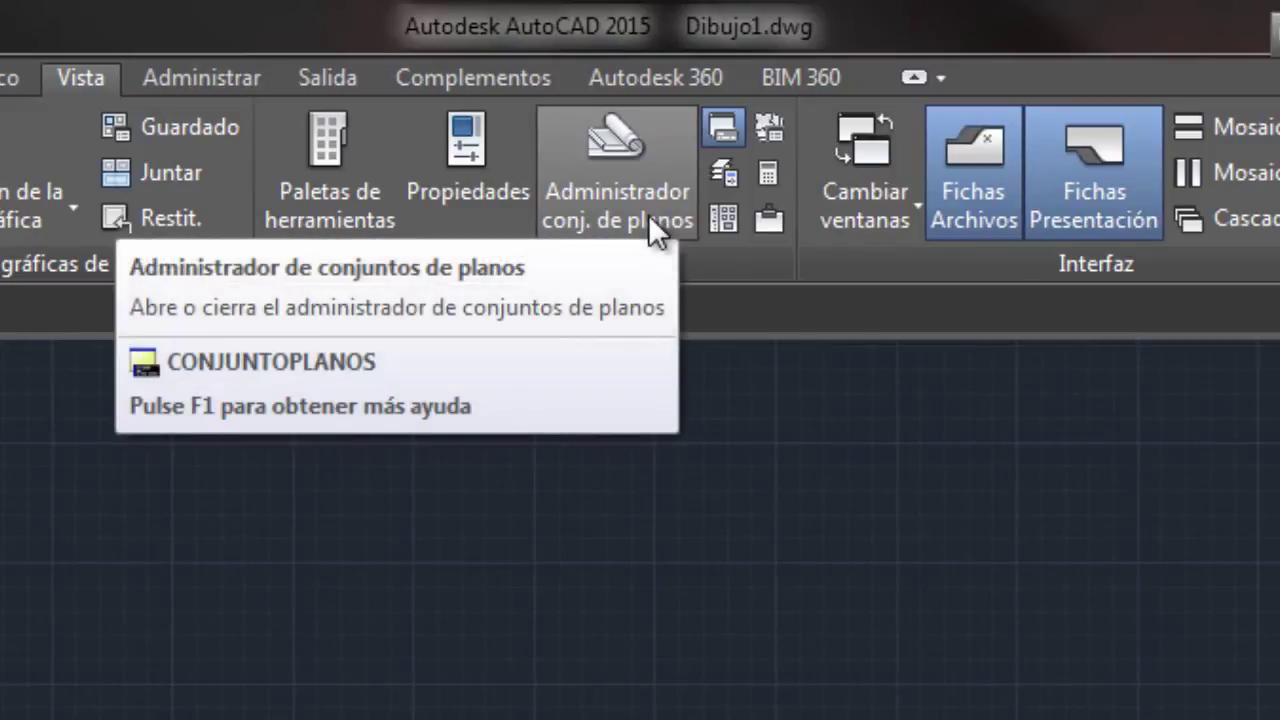
pyautogui.click(648, 214)
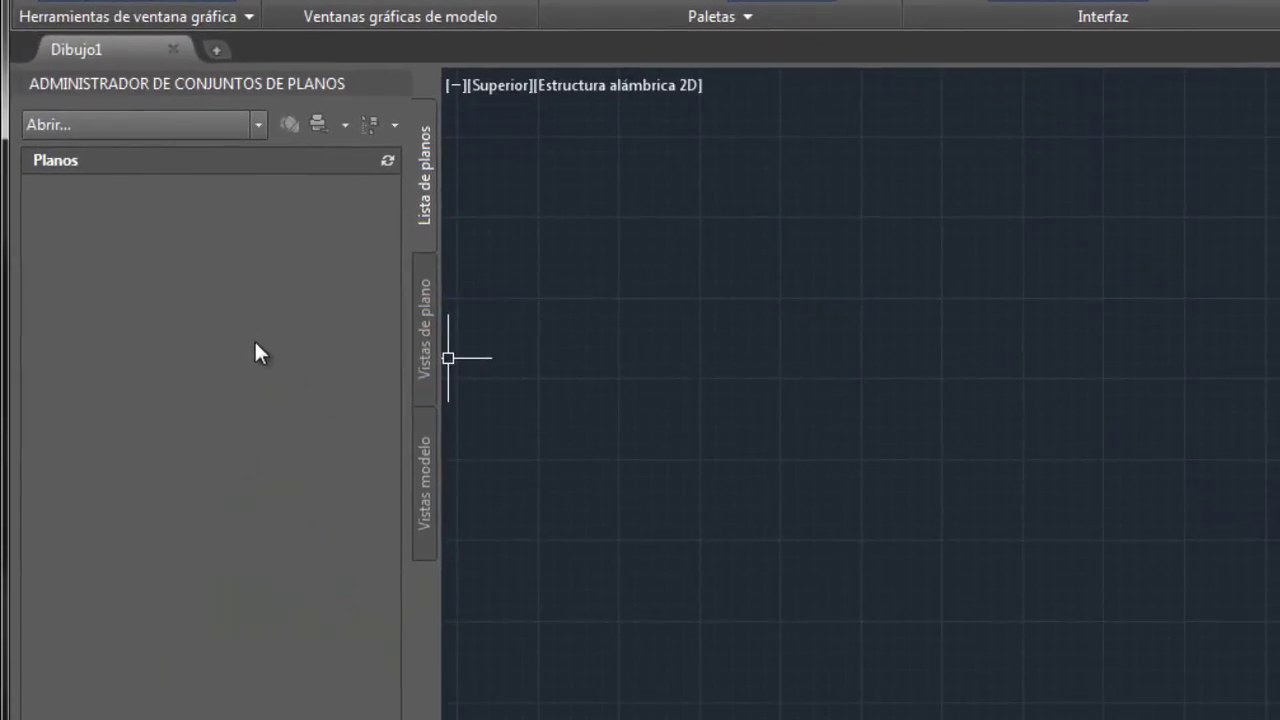
pyautogui.click(257, 124)
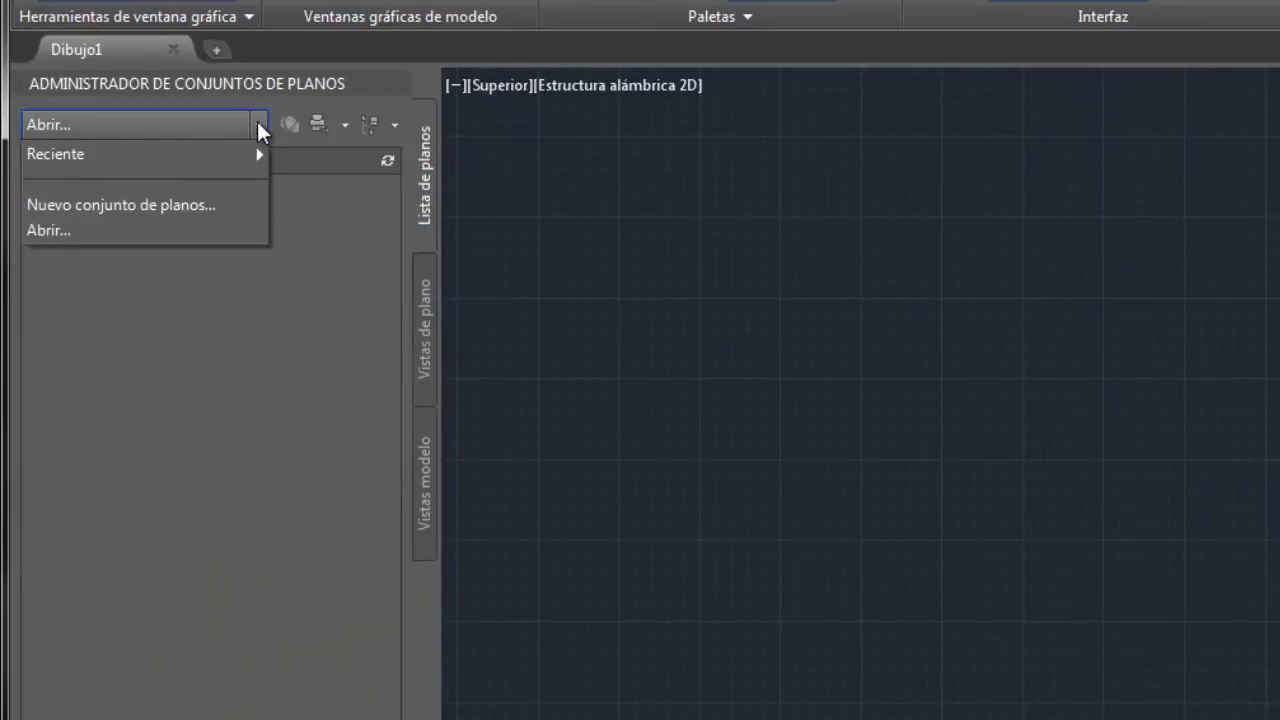
pyautogui.click(108, 234)
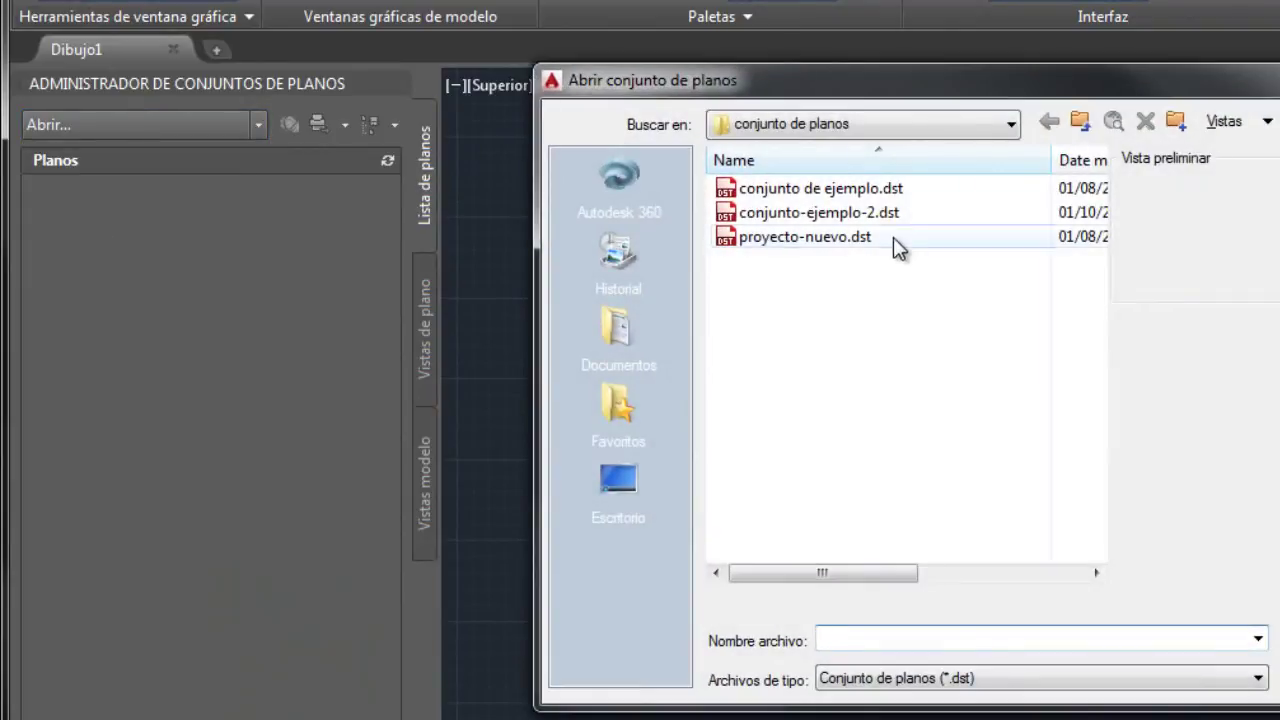
pyautogui.click(887, 215)
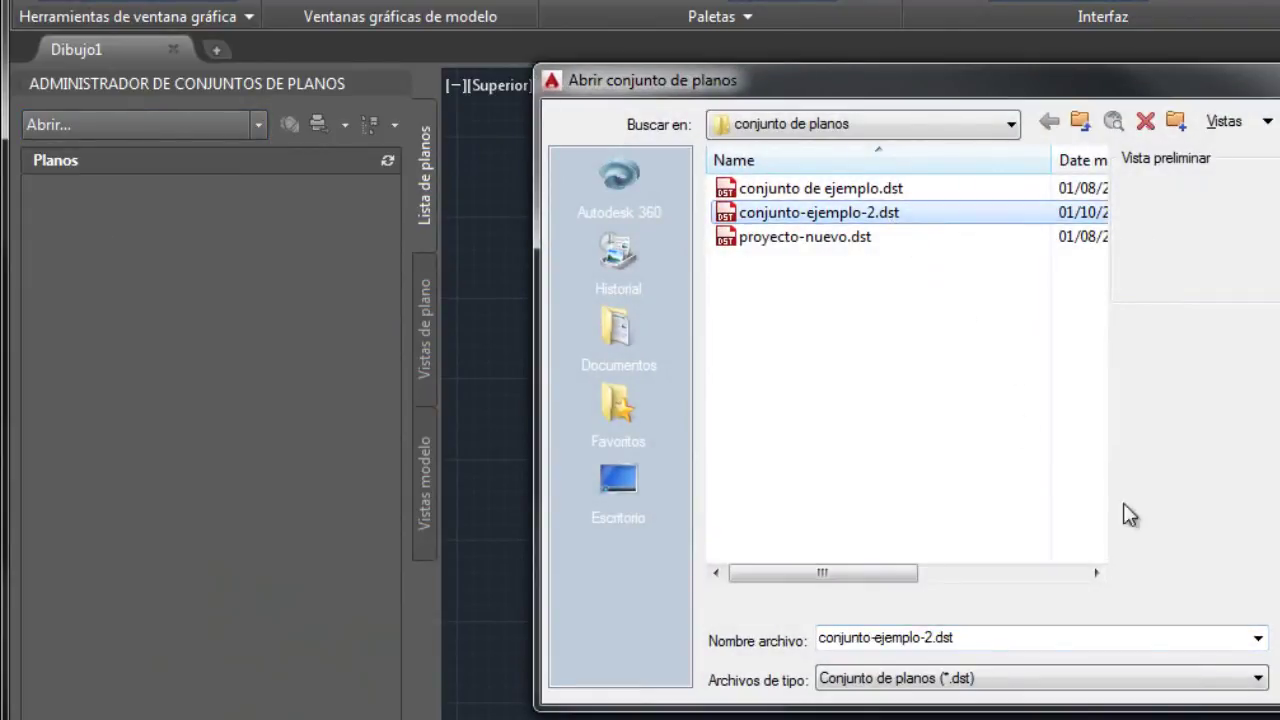
pyautogui.press('Return')
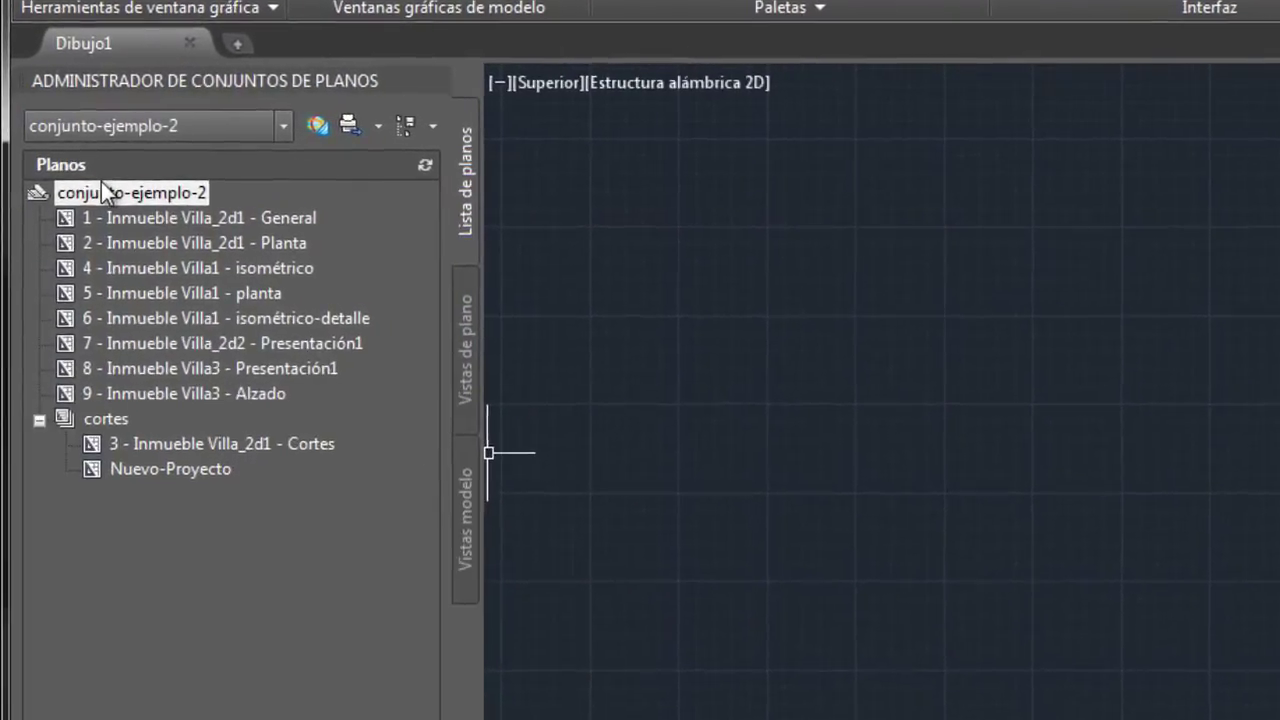
# Create a subset named "vistas" in conjunto-ejemplo-2 and move the "2 - Inmueble Villa_2d1 - Planta" sheet into it.
pyautogui.rightClick(127, 200)
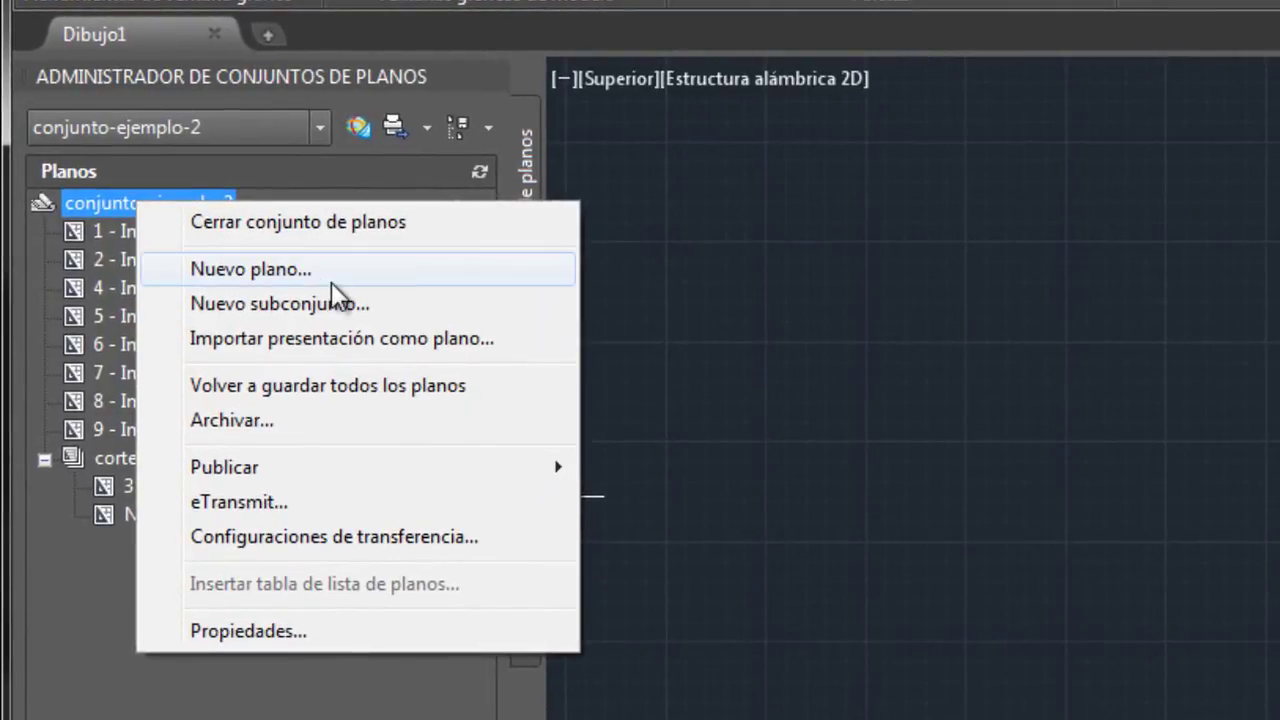
pyautogui.click(282, 306)
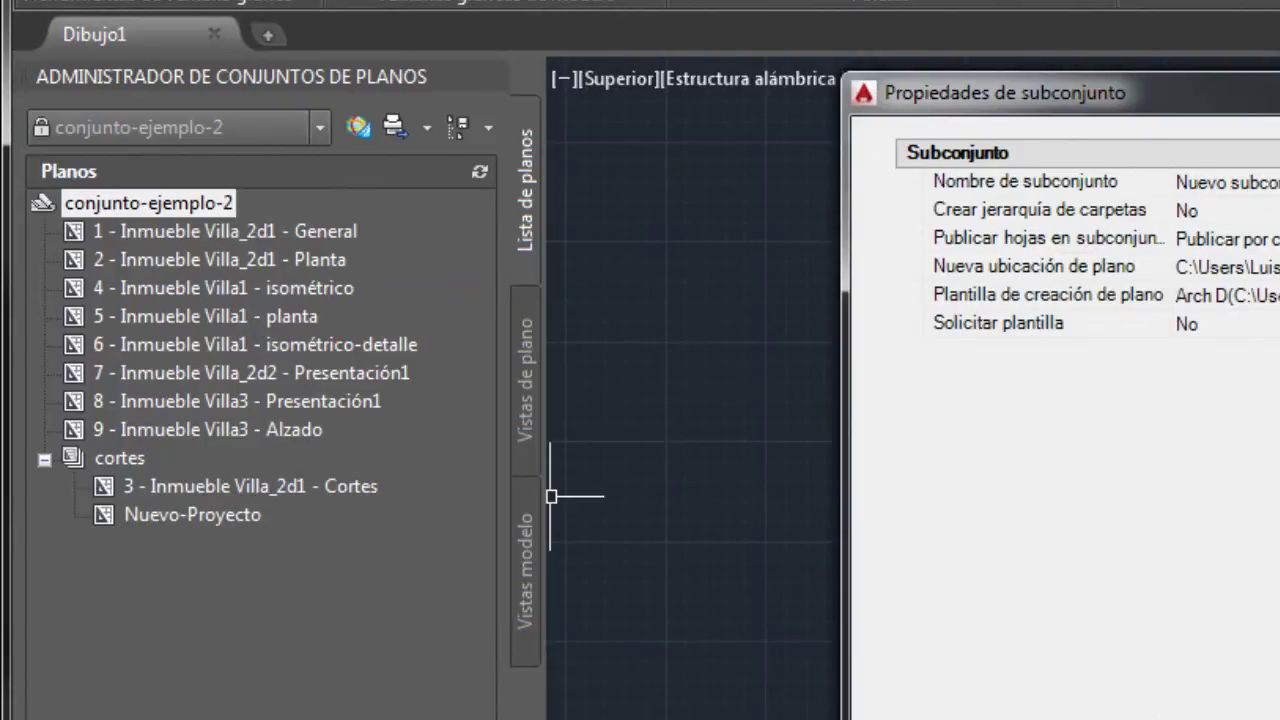
pyautogui.click(1240, 182)
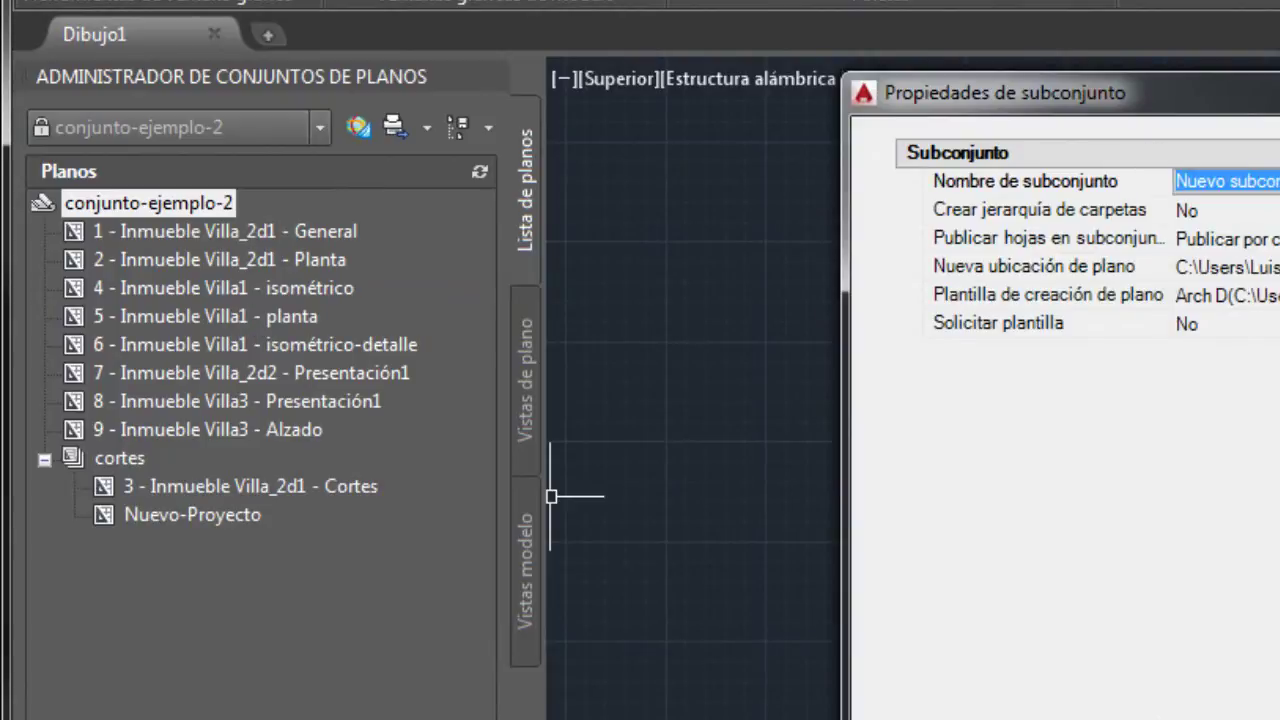
pyautogui.write('vistas')
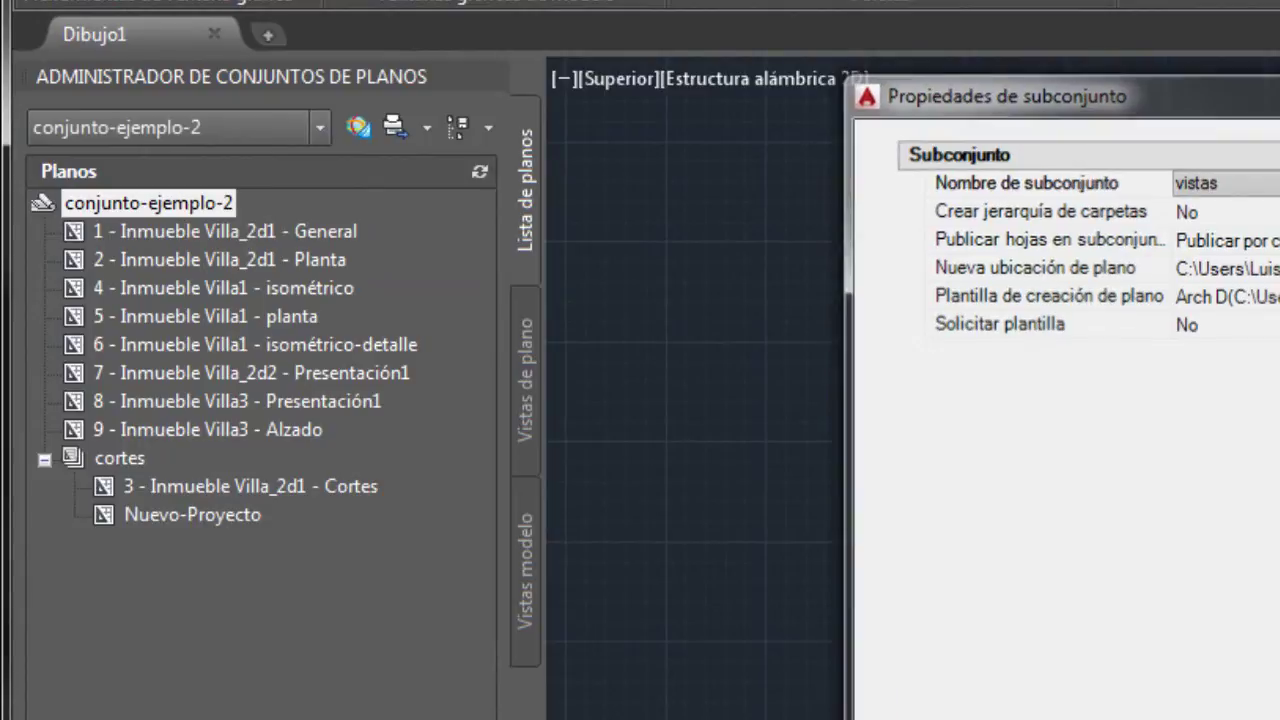
pyautogui.press('Return')
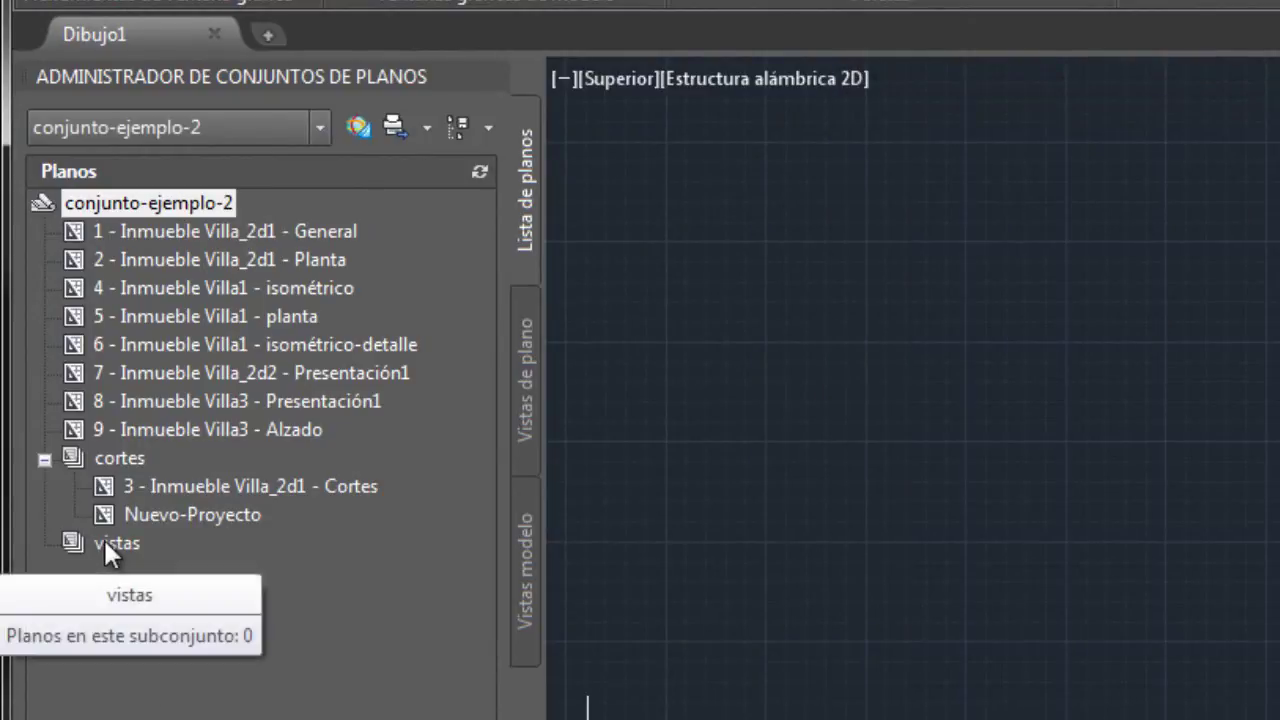
pyautogui.click(190, 259)
pyautogui.moveTo(181, 264); pyautogui.dragTo(118, 545)
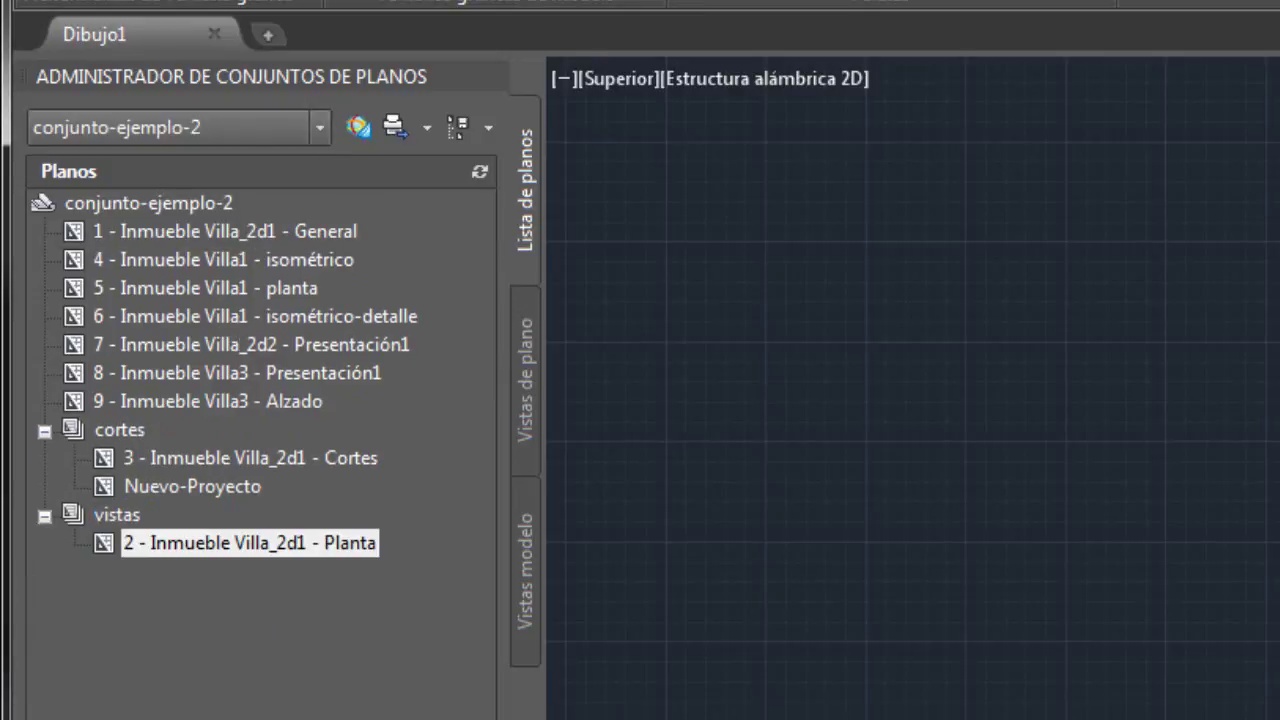